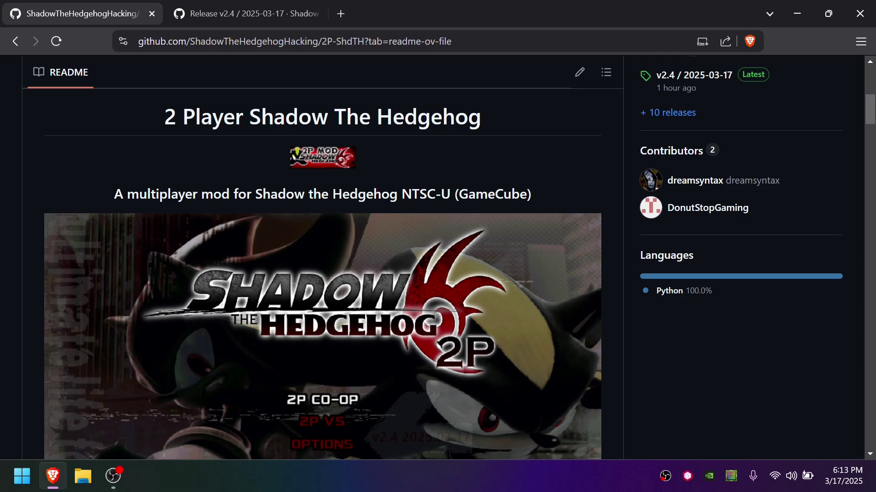
Launch Dolphin from the Dolphin-x64 folder in Downloads and decline the usage statistics reporting.
scroll(323, 274, "down", 15)
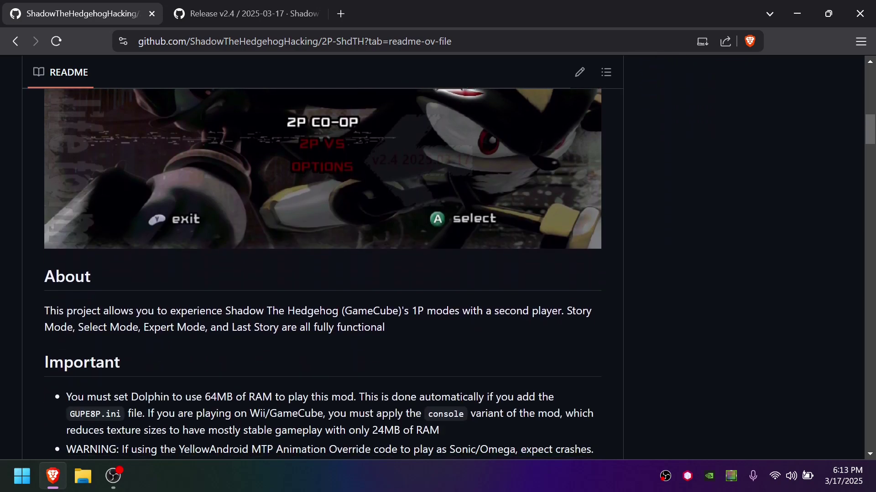
scroll(323, 273, "down", 2)
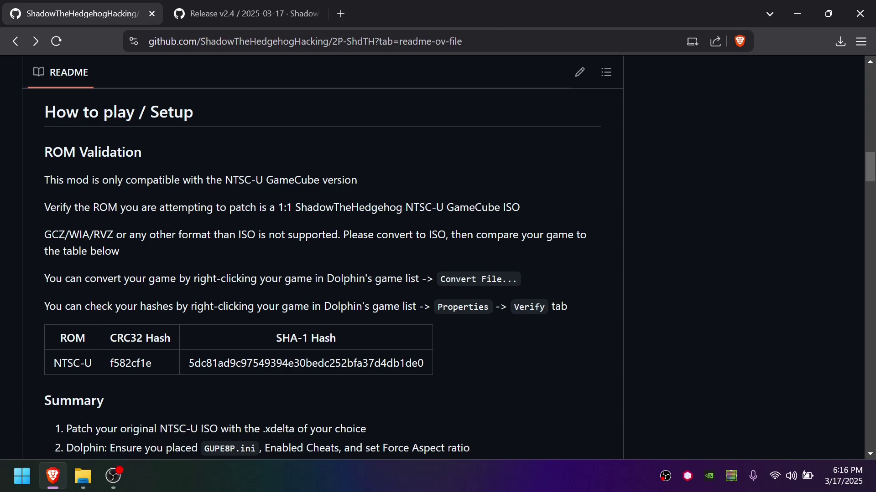
left_click(83, 476)
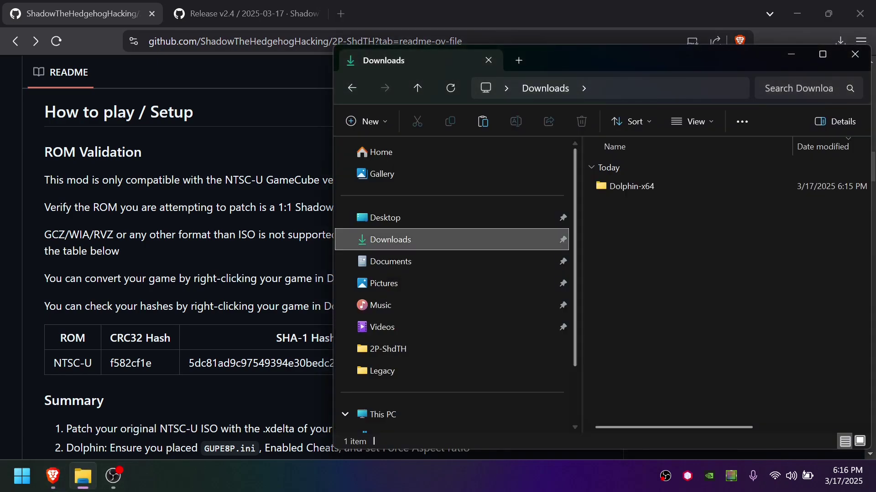
double_click(630, 186)
left_click(630, 264)
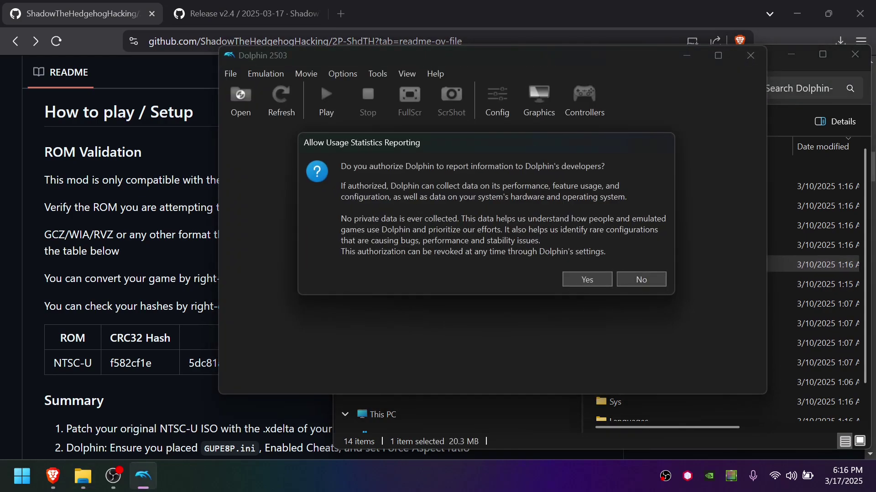
left_click(638, 277)
Add the Desktop as Dolphin's game directory.
double_click(492, 262)
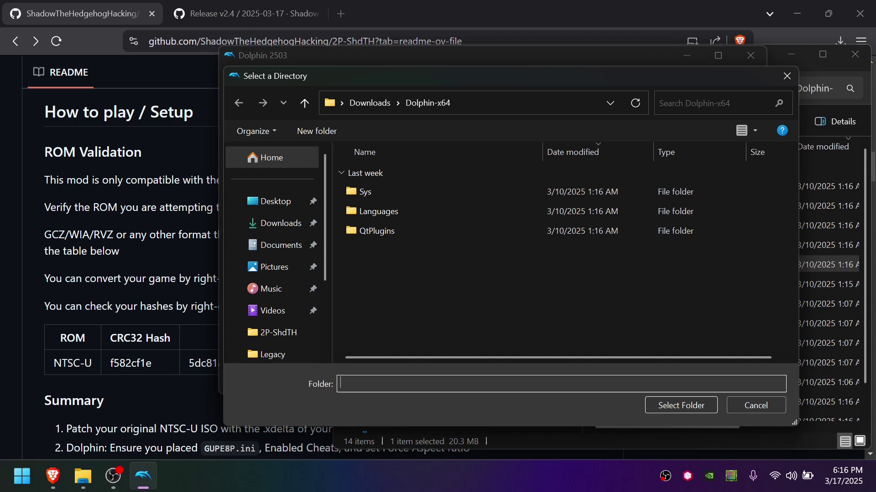
left_click(272, 201)
left_click(681, 406)
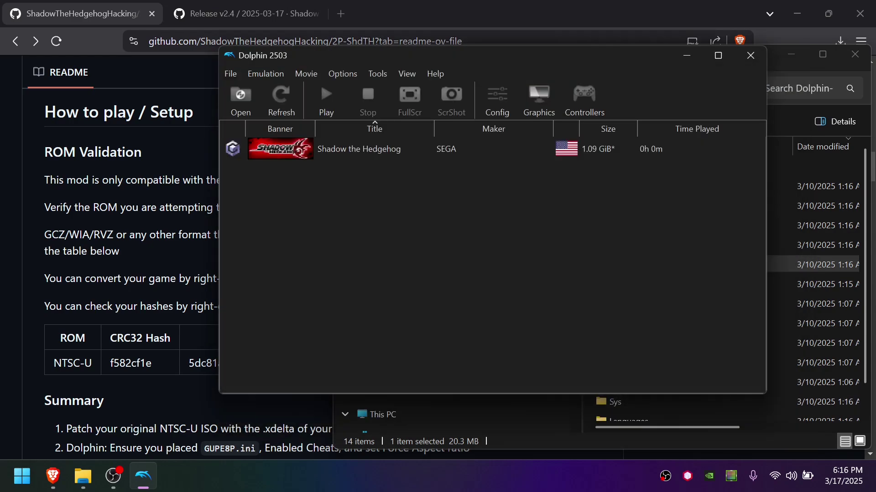
Verify the integrity of Shadow the Hedgehog and compare its CRC32 and SHA-1 hashes with the README table.
right_click(396, 147)
left_click(419, 155)
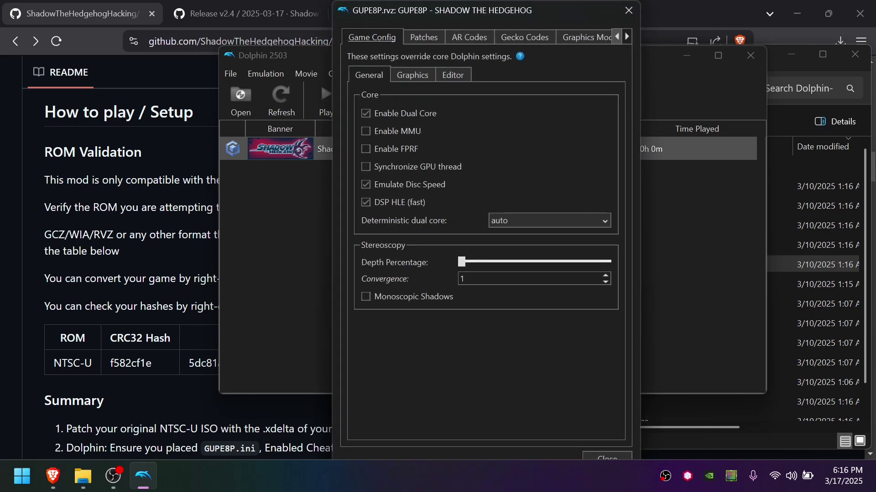
left_click(626, 36)
left_click(627, 36)
left_click(627, 36)
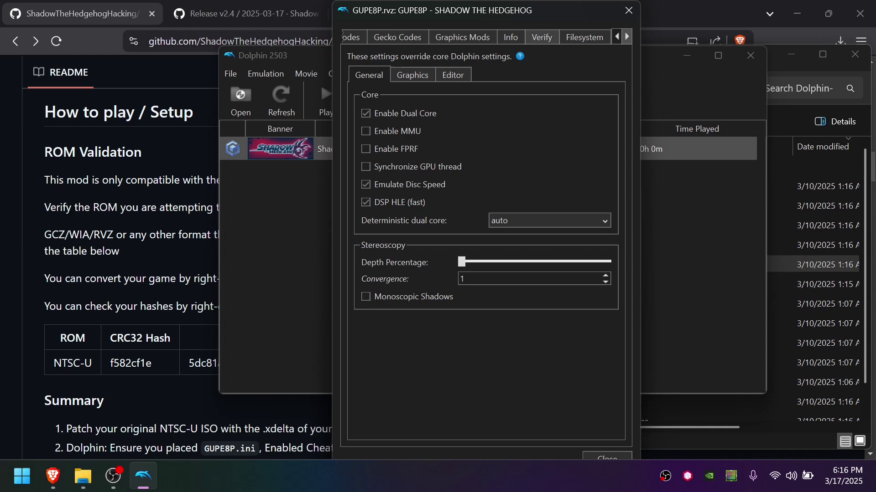
left_click(542, 37)
left_click(485, 433)
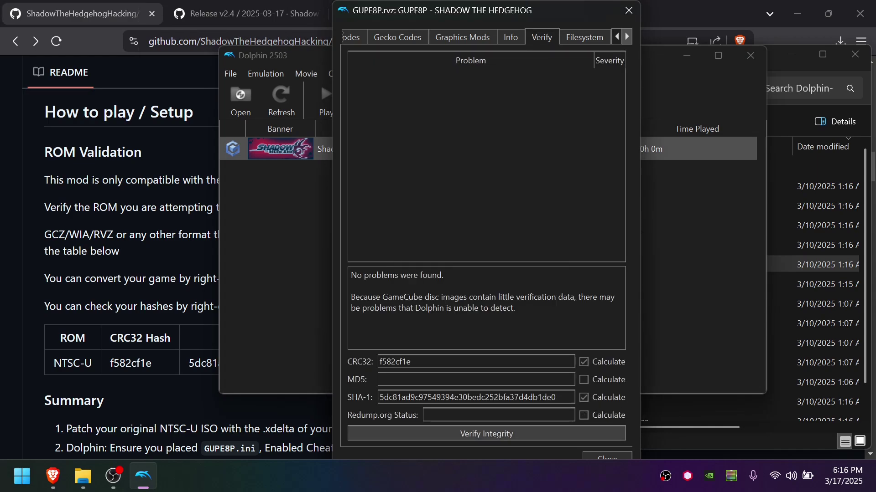
key("alt+Tab")
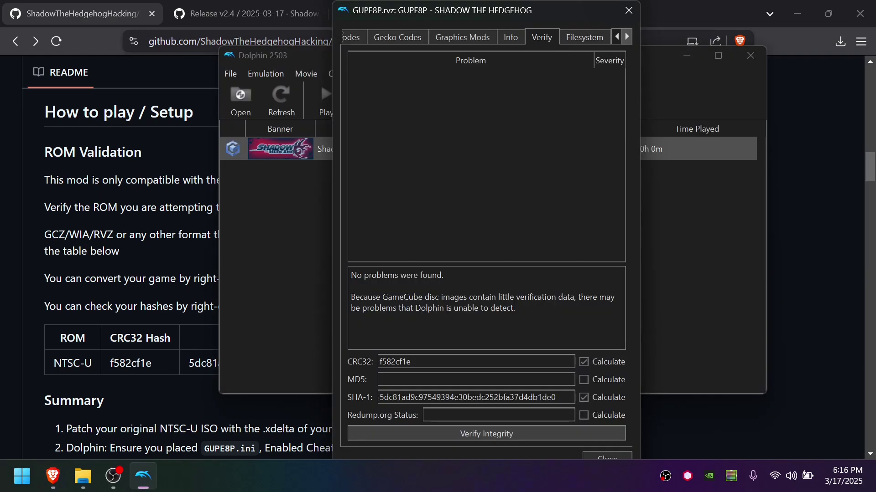
left_click(628, 10)
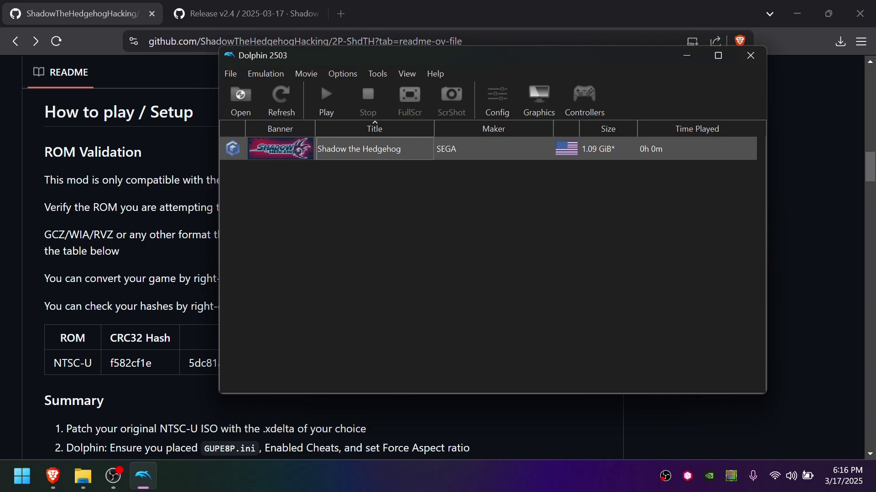
Convert Shadow the Hedgehog to ISO format and save it on the Desktop as GUPE8P.iso.
right_click(378, 152)
left_click(402, 242)
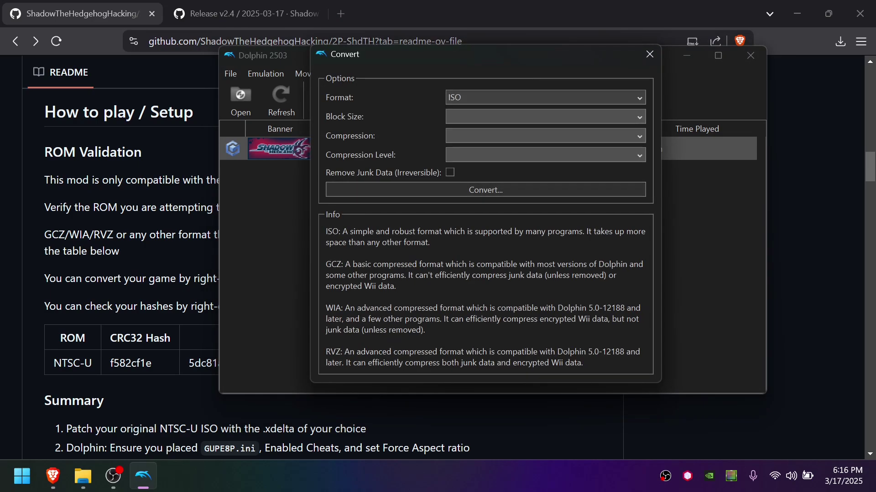
left_click(485, 190)
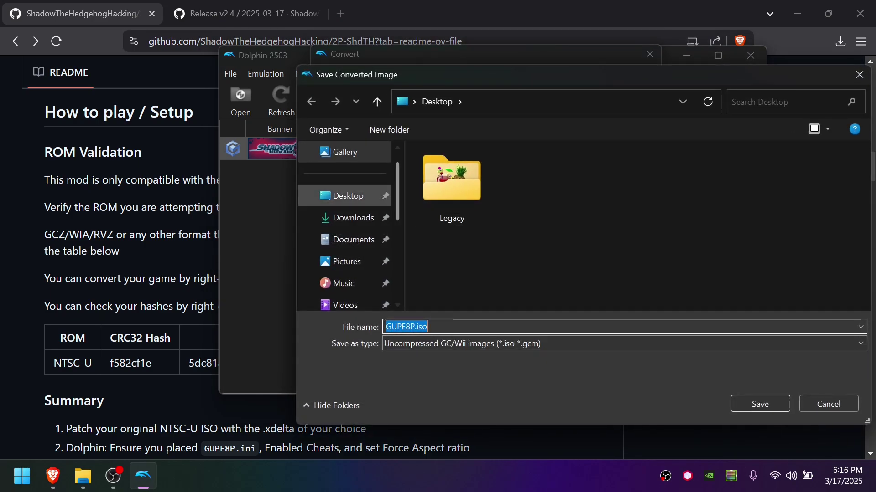
left_click(760, 404)
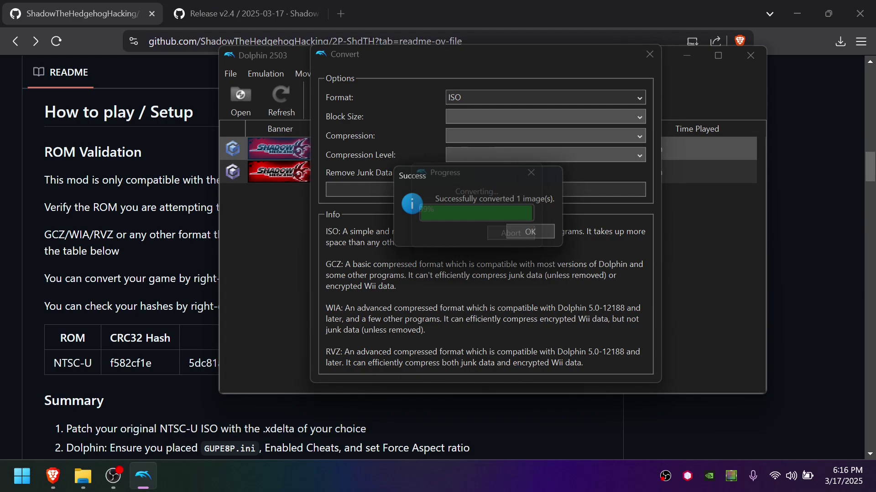
key("Return")
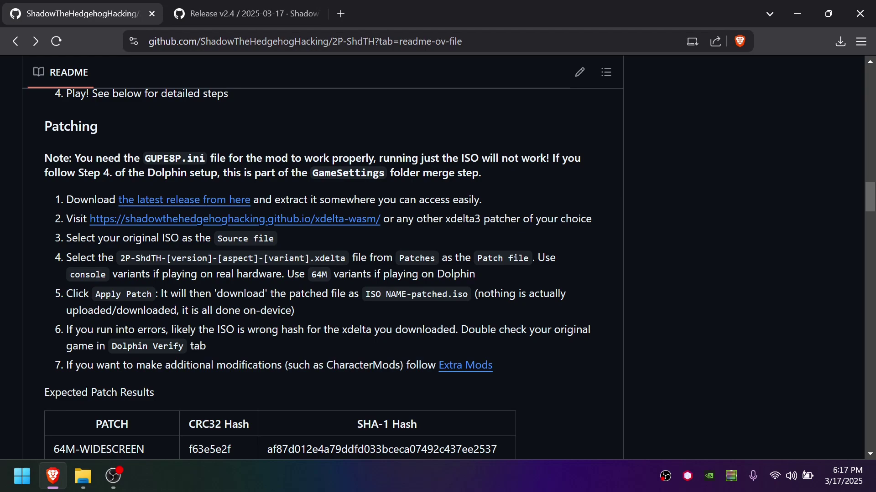
Download 2P-ShdTH-v2.4.7z from the v2.4 release page on GitHub.
key("ctrl+Tab")
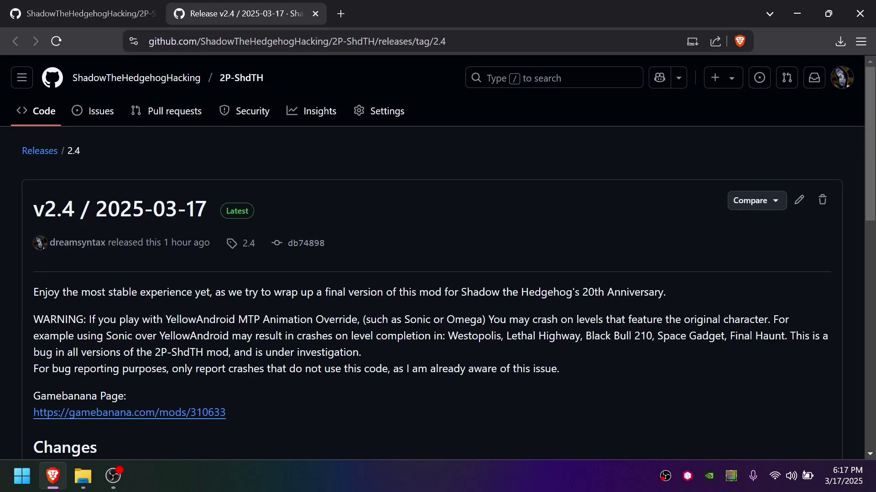
scroll(438, 255, "down", 15)
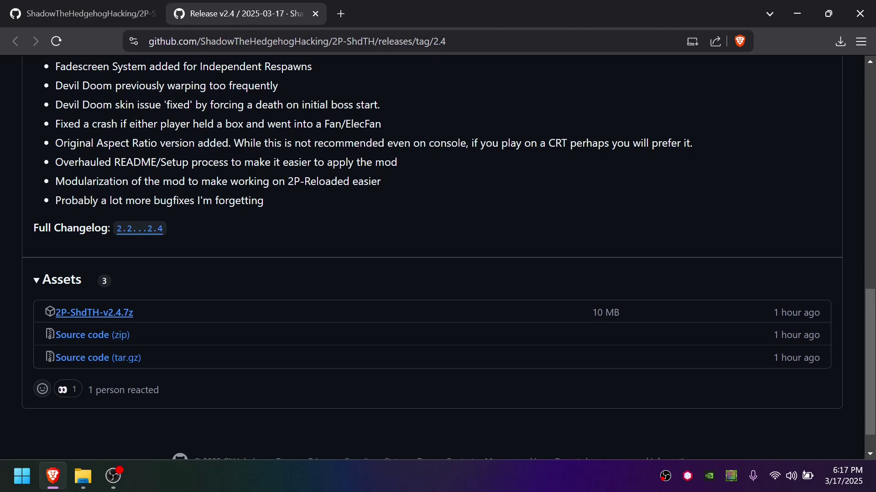
left_click(94, 313)
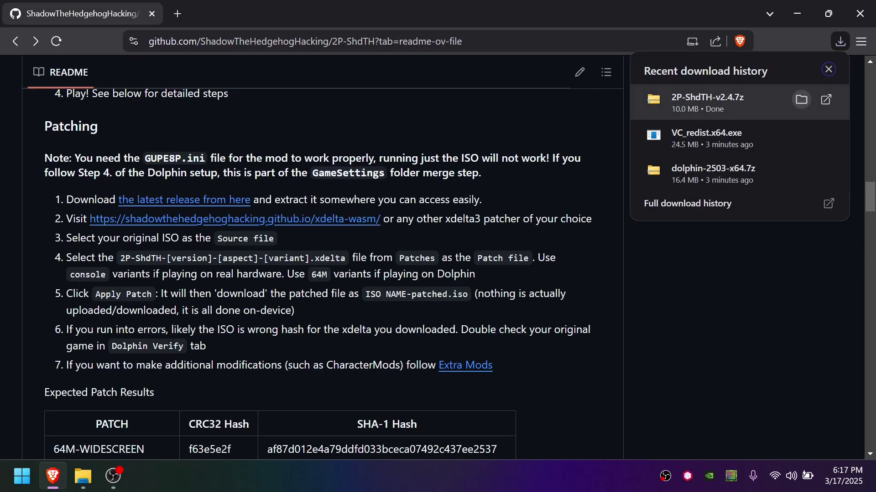
Extract 2P-ShdTH-v2.4.7z into its own folder in Downloads and open the extracted 2P-ShdTH-v2.4 folder.
left_click(800, 98)
right_click(636, 206)
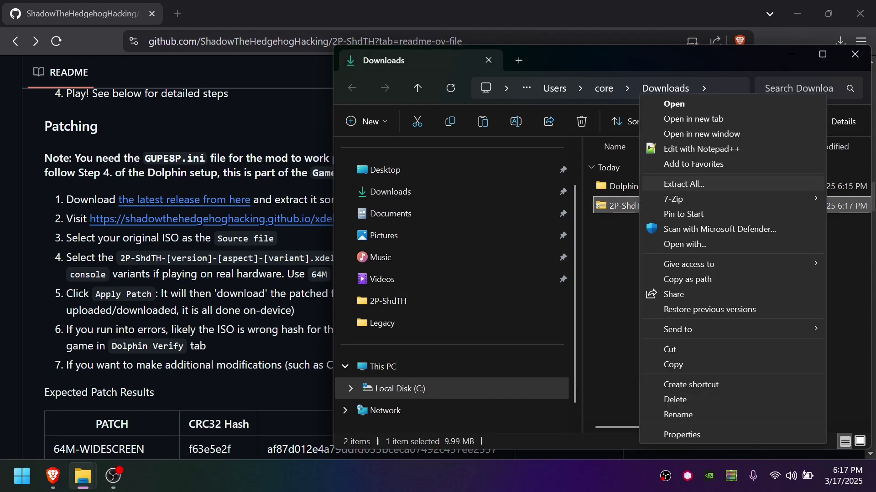
mouse_move(670, 143)
left_click(465, 245)
left_click_drag(638, 59, 558, 59)
double_click(364, 213)
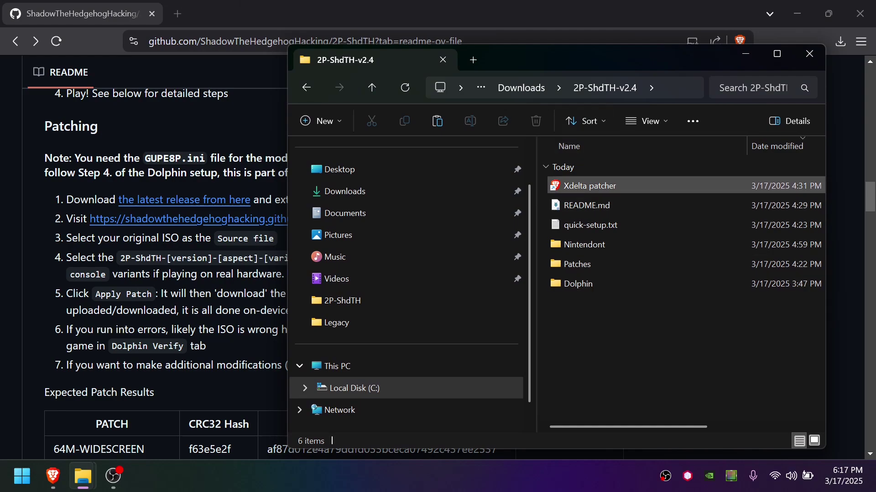
Open the Xdelta patcher web page and choose GUPE8P.iso from the Desktop as the source file.
double_click(593, 187)
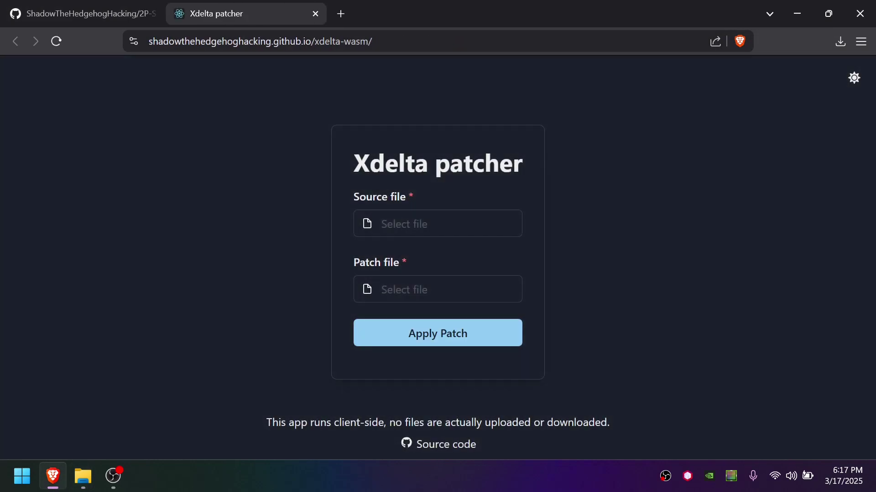
left_click(439, 225)
left_click(53, 132)
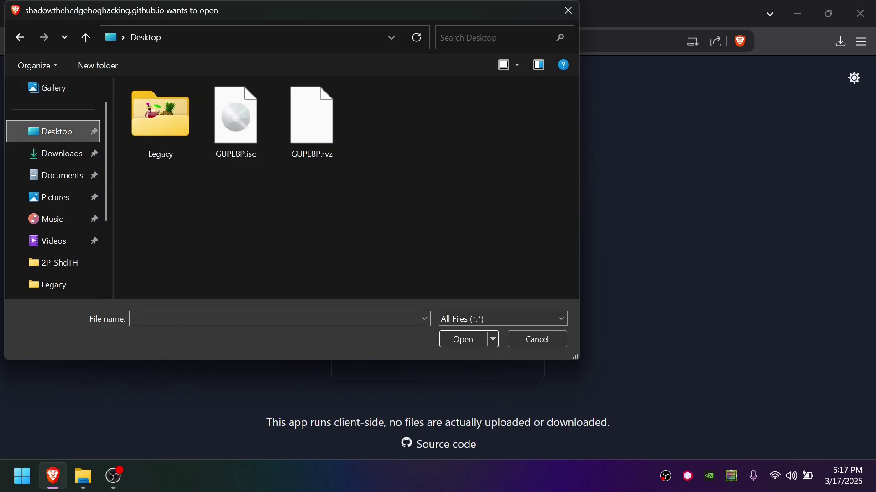
double_click(236, 121)
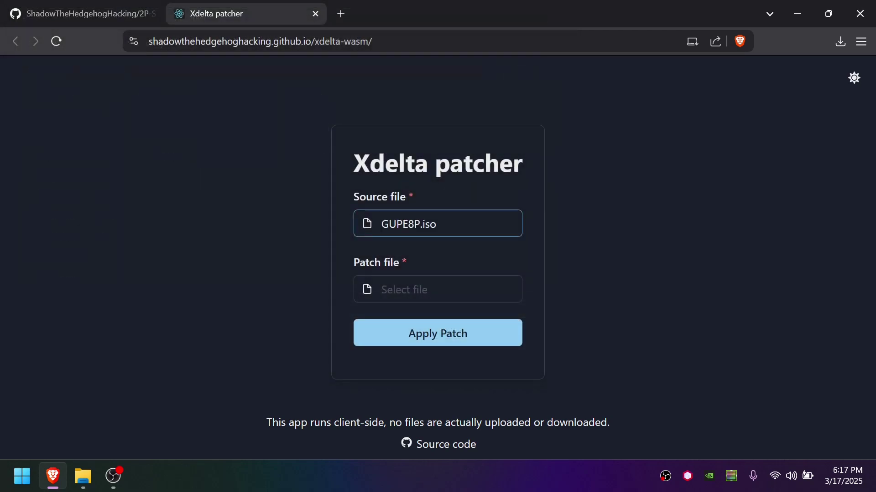
Compare the Dolphin and console patch variants and choose 2P-ShdTH-v2.4-widescreen-64M.xdelta from Patches as the patch file.
left_click(437, 289)
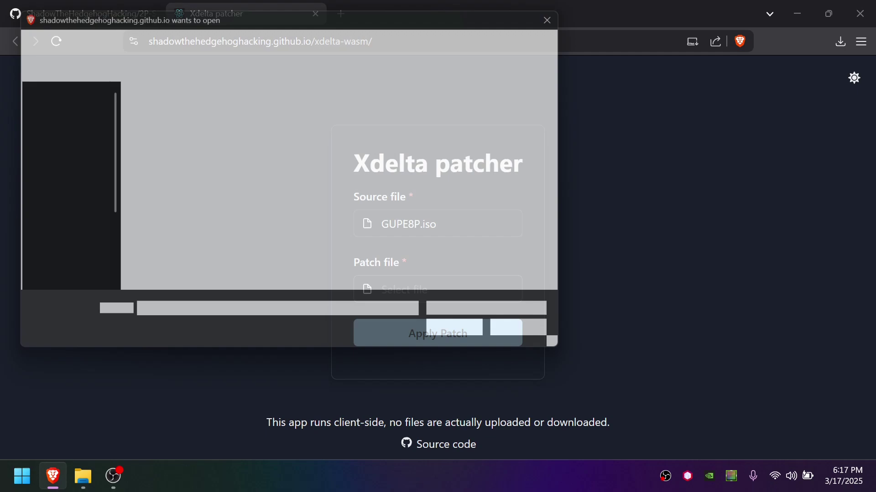
left_click(62, 154)
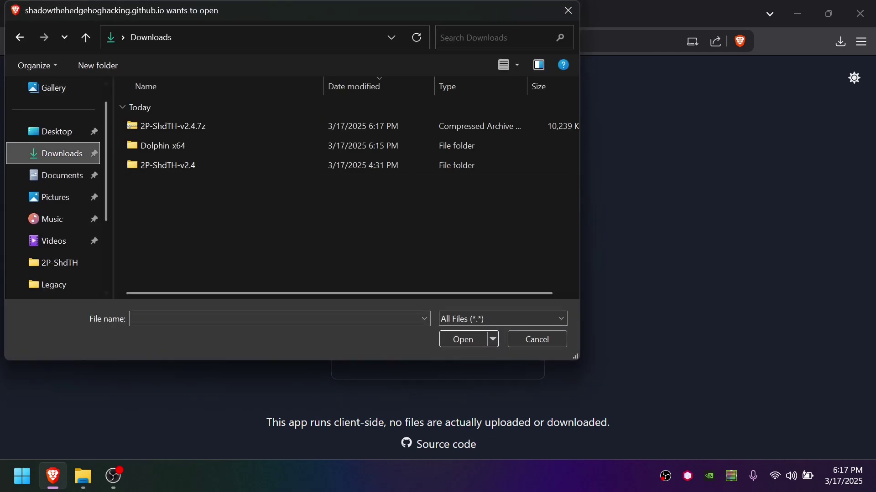
double_click(160, 165)
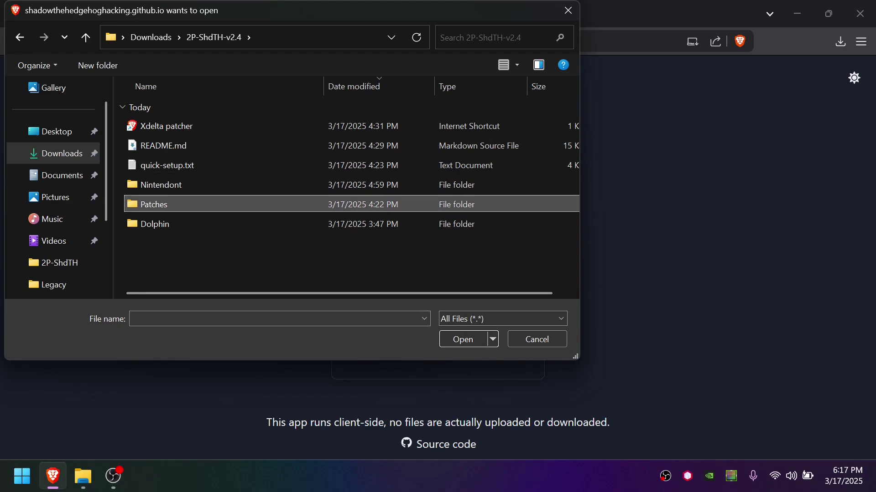
double_click(154, 204)
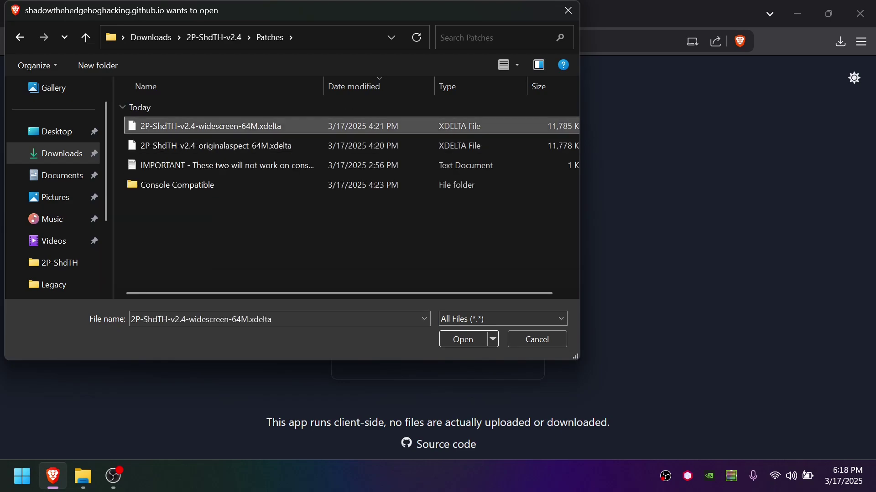
left_click(216, 146)
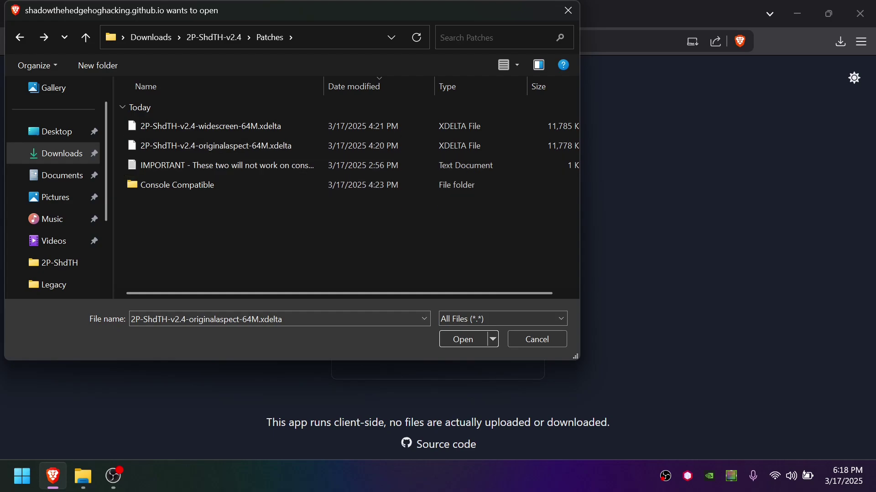
left_click(177, 185)
double_click(178, 184)
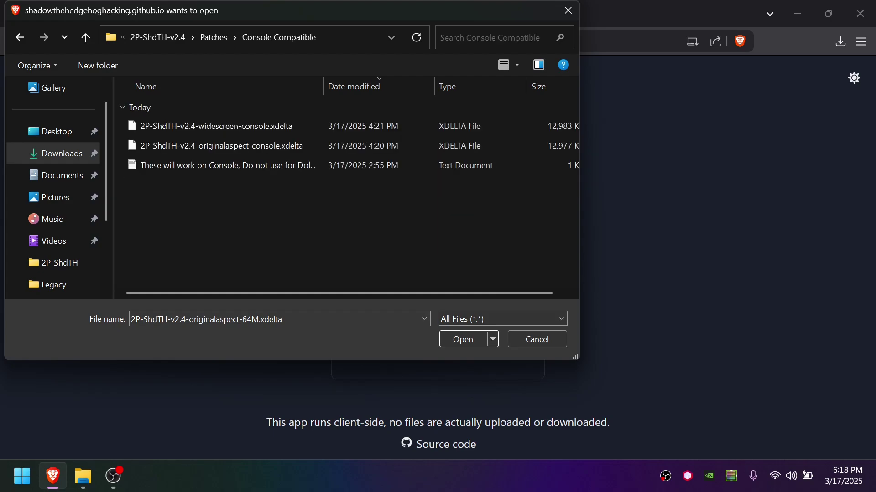
left_click(215, 126)
left_click(221, 146)
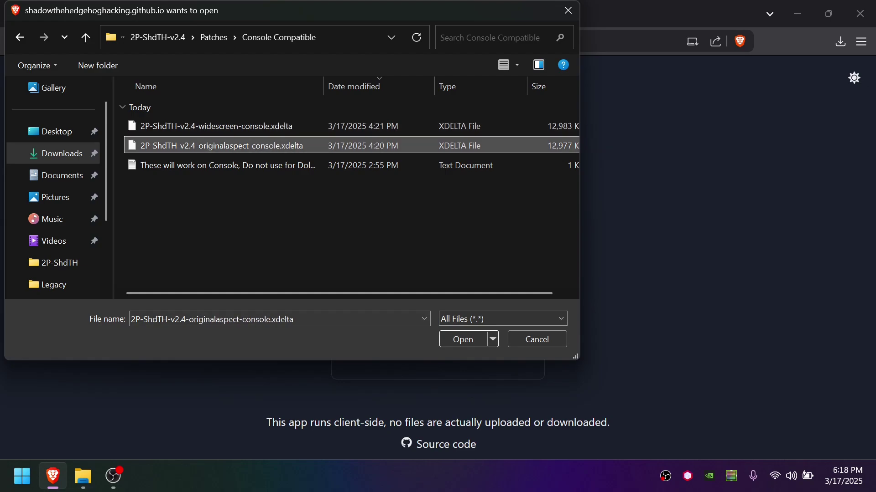
key("alt+Left")
double_click(214, 126)
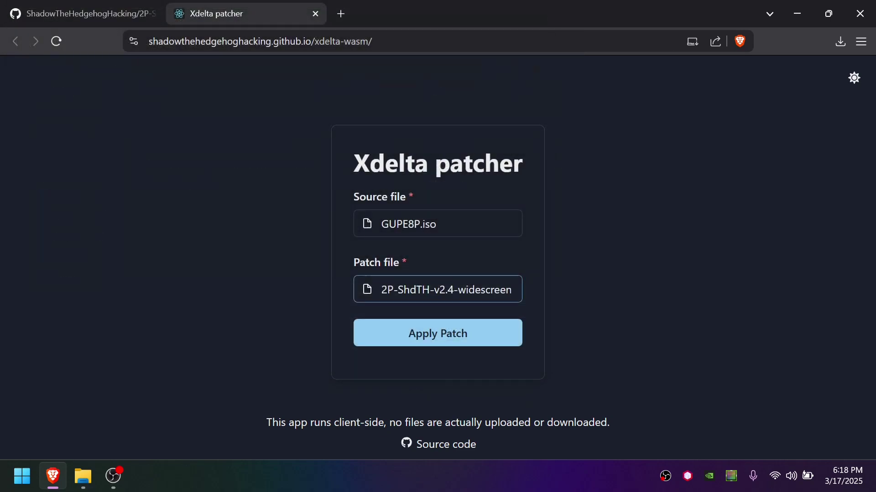
Apply the patch to generate GUPE8P-patched.iso and show the file in the Downloads folder.
left_click(437, 333)
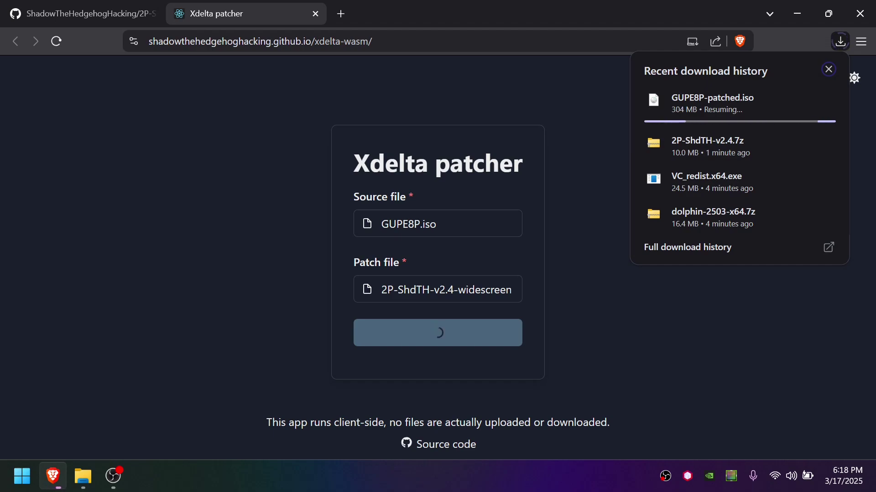
left_click(801, 98)
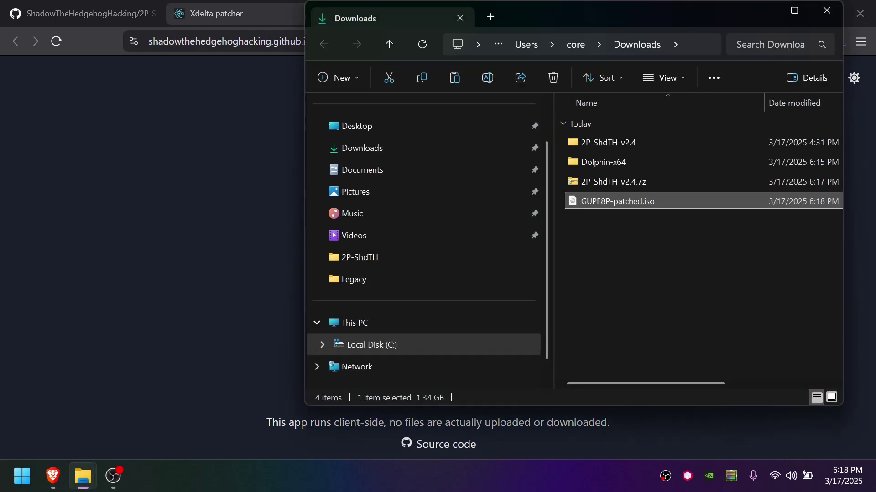
left_click(770, 44)
left_click_drag(626, 274, 594, 199)
Return to the extracted 2P-ShdTH-v2.4 folder and open its Patches folder.
key("alt+Tab")
key("alt+Tab")
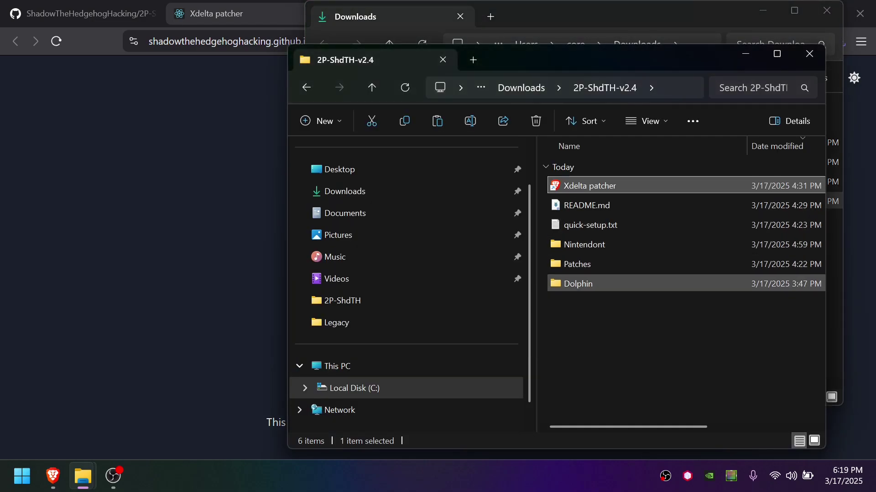
double_click(577, 264)
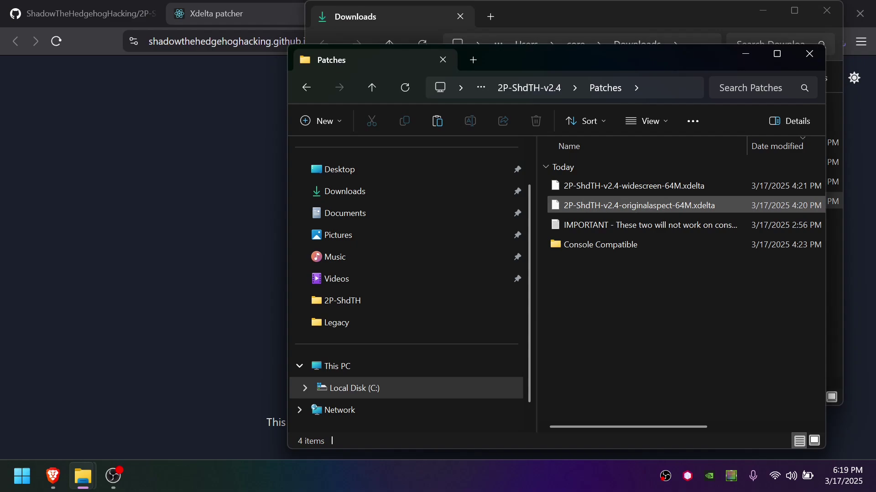
Copy the widescreen patch's file name and rename GUPE8P-patched.iso in Downloads as 2P-ShdTH-v2.4-widescreen-64M.iso.
left_click(634, 185)
key("F2")
key("ctrl+c")
left_click(639, 283)
key("alt+F4")
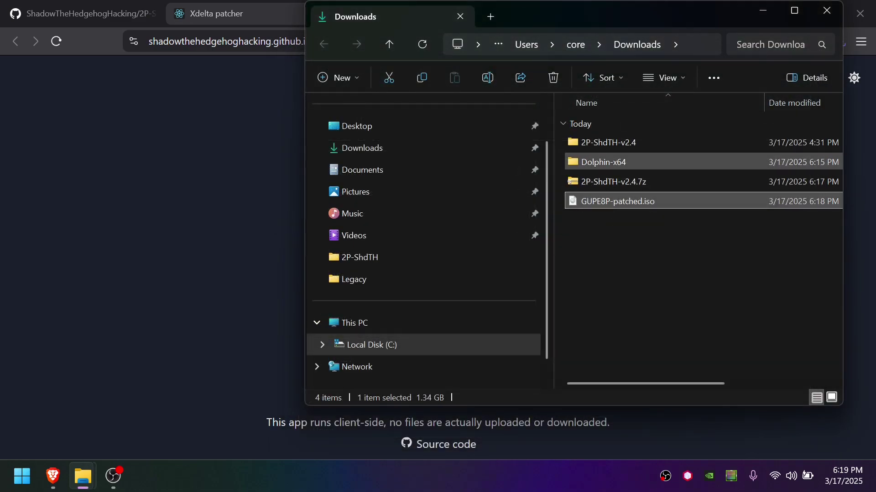
key("F3")
key("Tab")
key("F2")
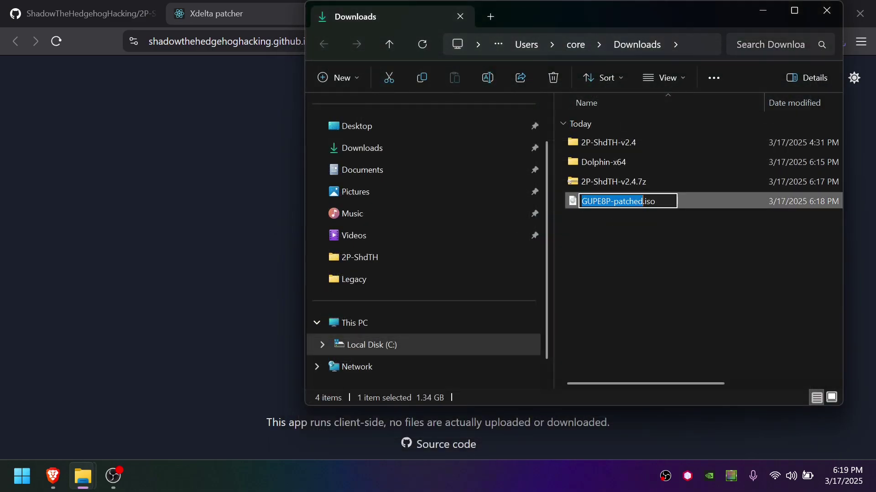
key("ctrl+v")
key("Return")
Move 2P-ShdTH-v2.4-widescreen-64M.iso from Downloads to the Desktop.
key("ctrl+x")
left_click(357, 126)
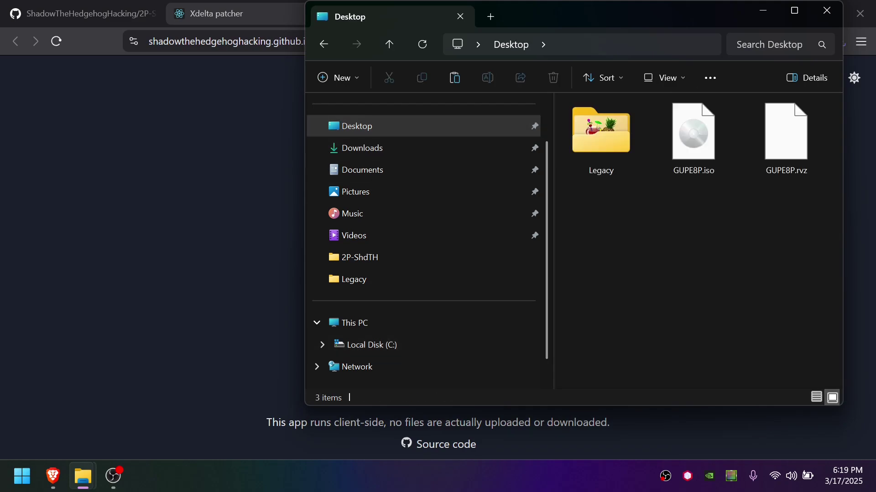
key("ctrl+v")
Launch Dolphin.exe from the Dolphin-x64 folder in Downloads and purge the game list cache.
left_click(362, 147)
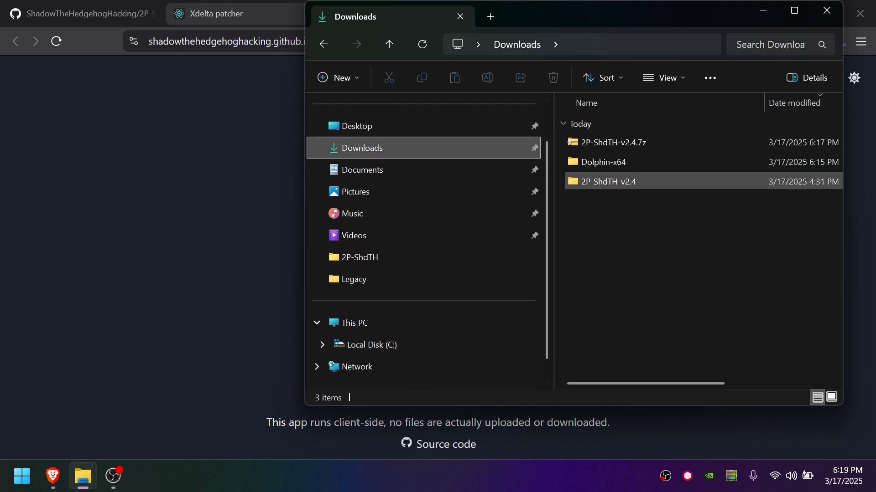
double_click(606, 162)
left_click(602, 221)
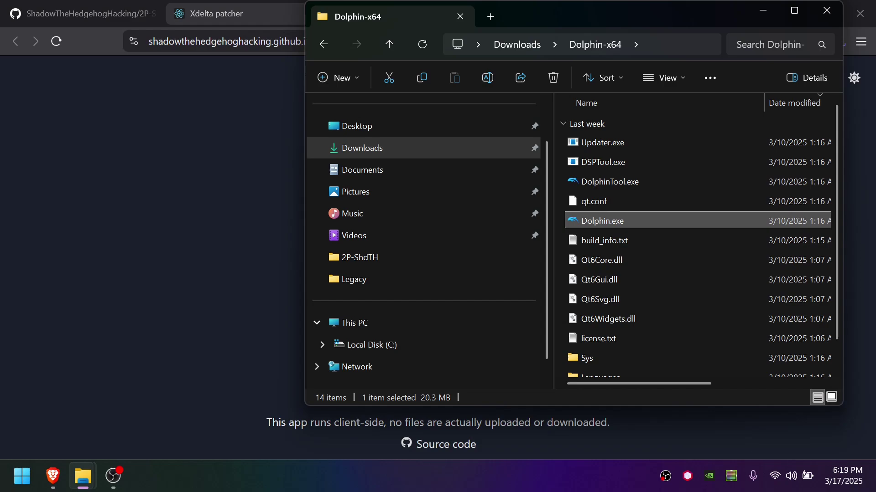
double_click(602, 220)
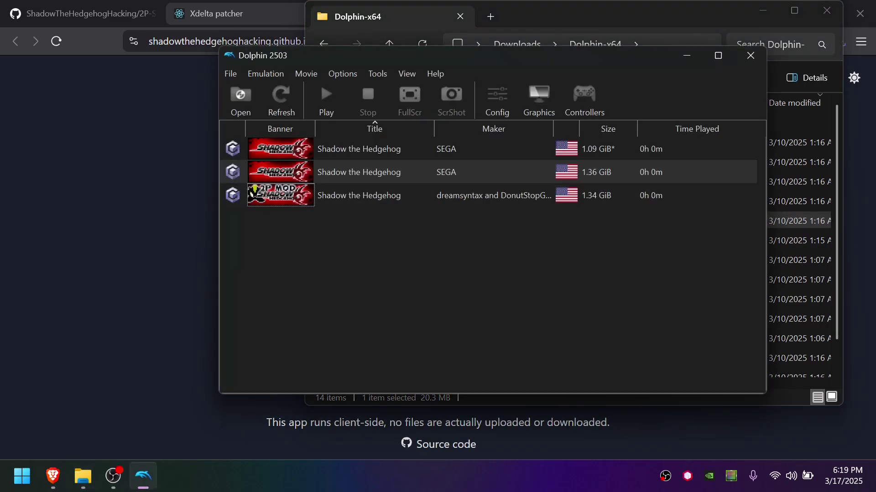
left_click(254, 192)
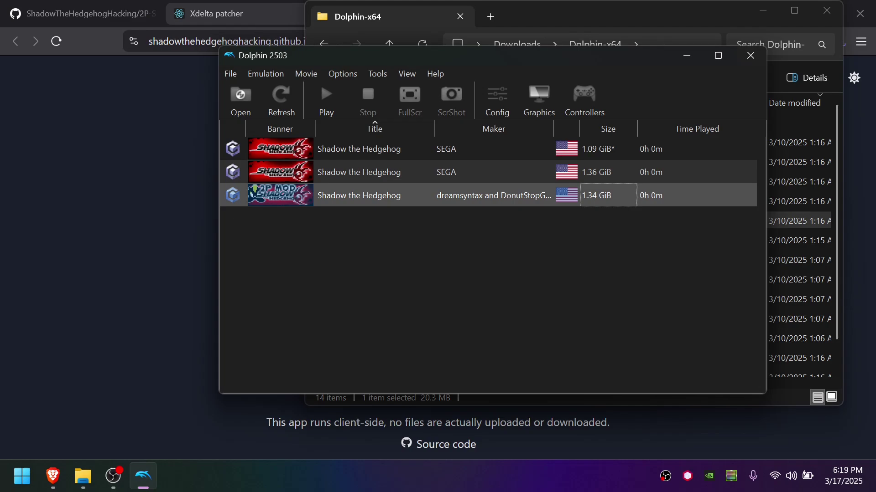
left_click(377, 73)
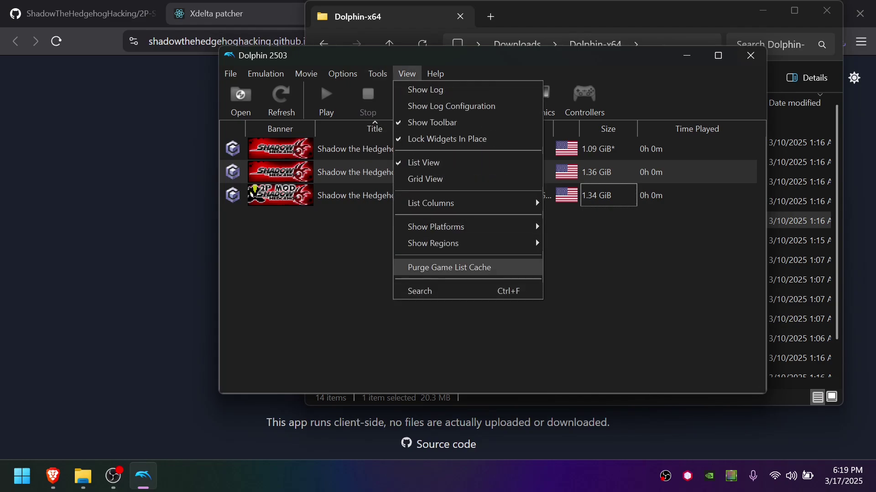
left_click(449, 267)
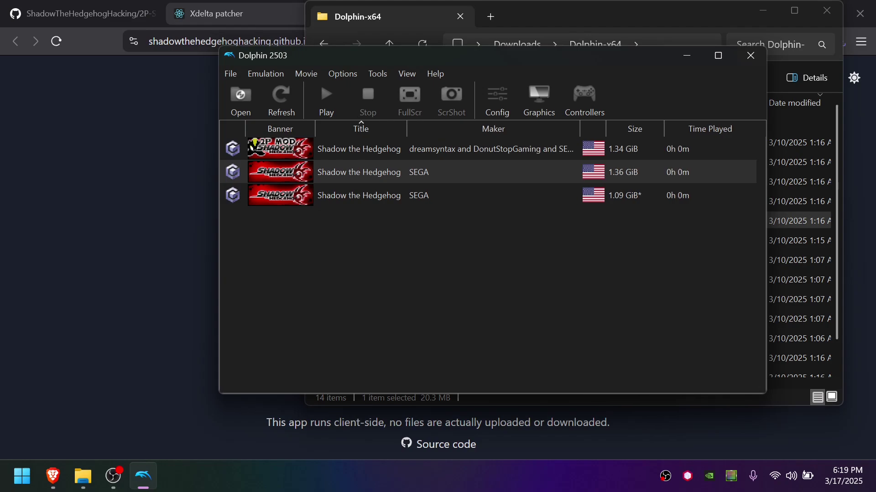
Delete the unpatched 1.36 GiB Shadow the Hedgehog image from the game list and confirm the deletion.
right_click(385, 171)
key("Escape")
right_click(539, 169)
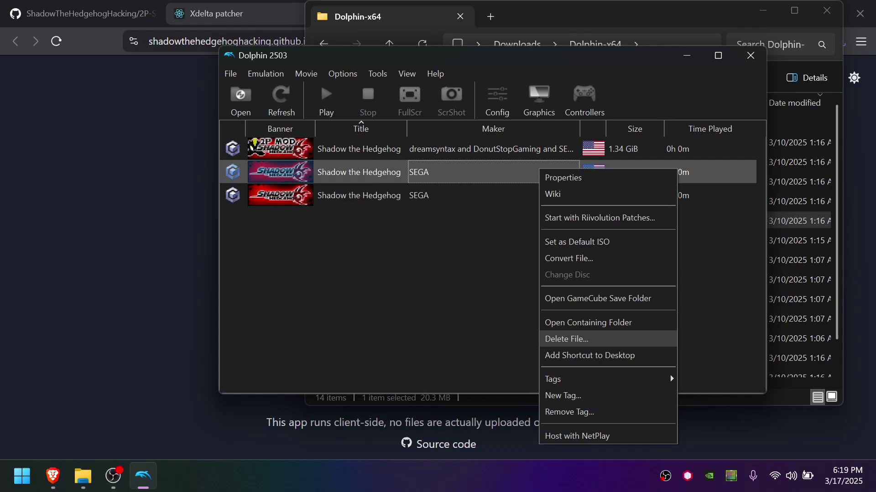
key("Return")
key("Return")
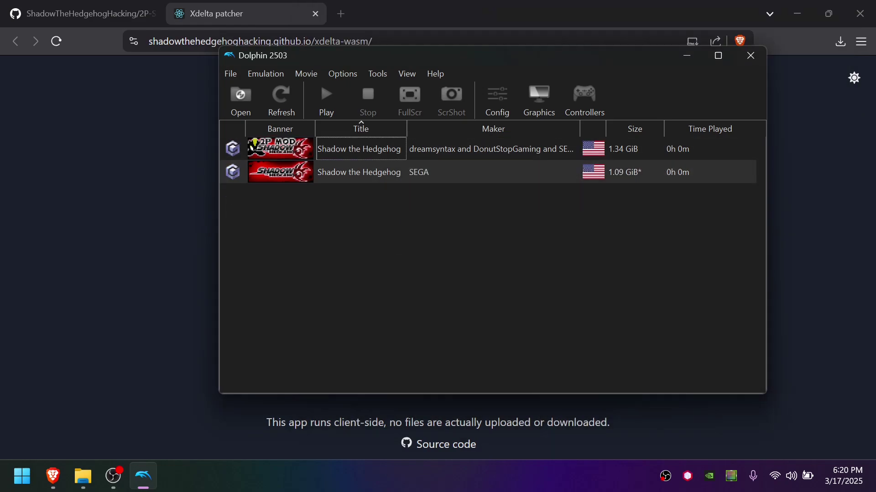
Open the properties of the 2P Mod game entry and verify the integrity of its disc image.
right_click(370, 149)
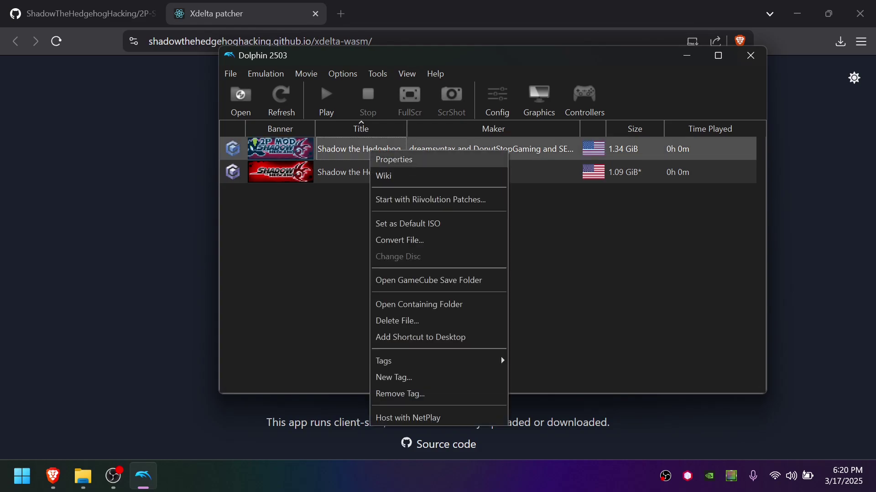
left_click(393, 159)
left_click(624, 38)
left_click(624, 38)
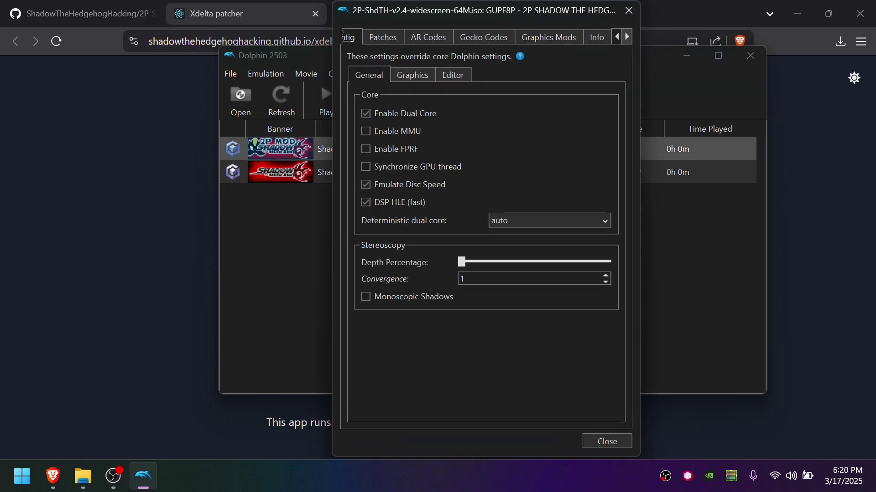
left_click(624, 38)
left_click(624, 38)
left_click(541, 37)
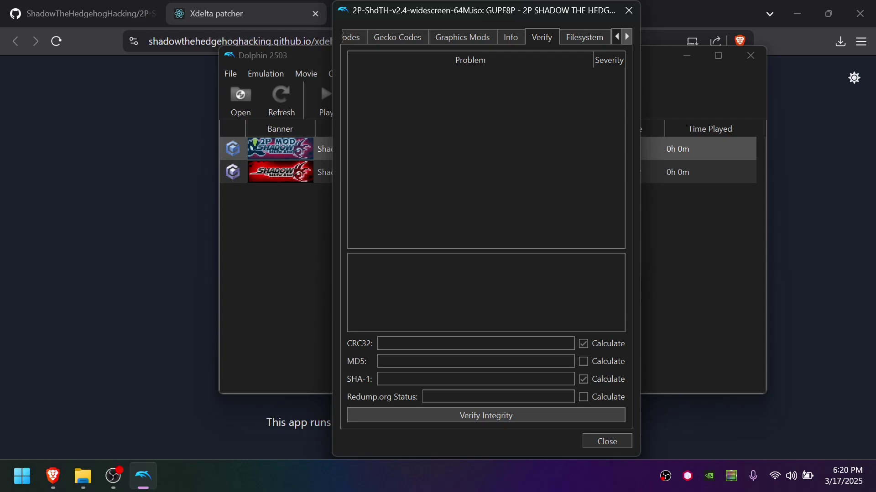
left_click(486, 415)
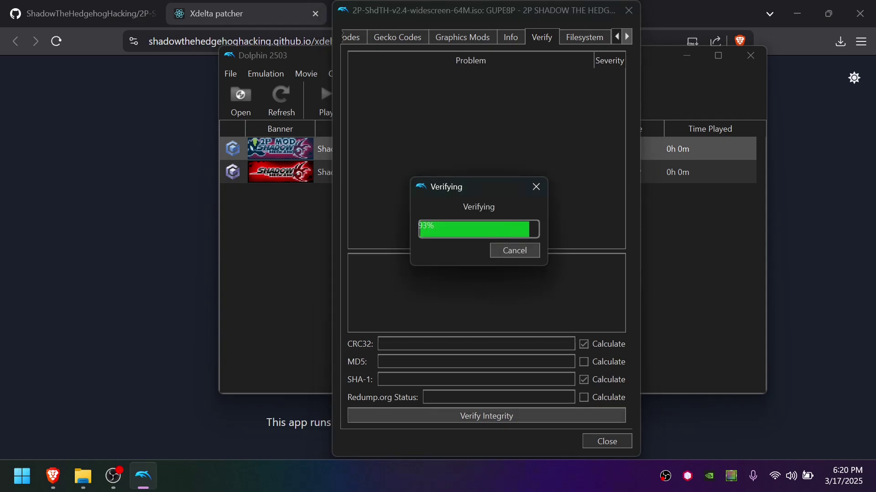
Compare the image's CRC32 and SHA-1 hashes with the README's expected 64M-WIDESCREEN patch results, and close the game properties.
left_click(82, 13)
scroll(322, 274, "down", 4)
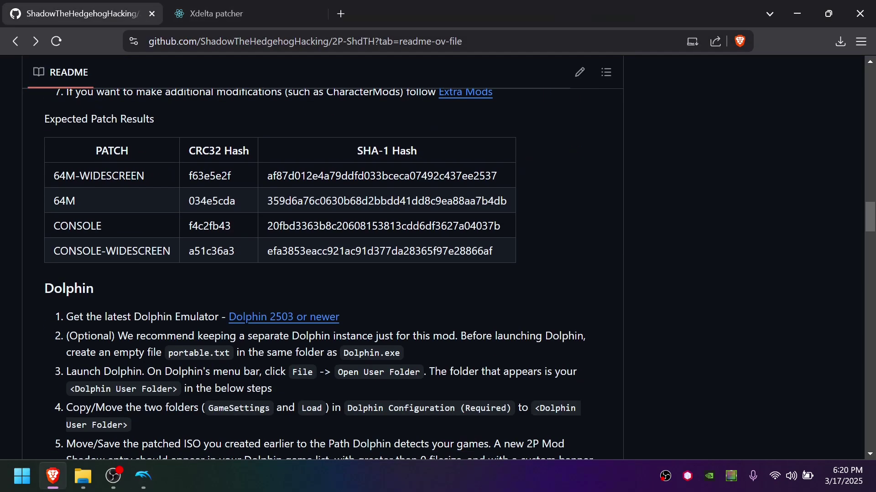
key("alt+Tab")
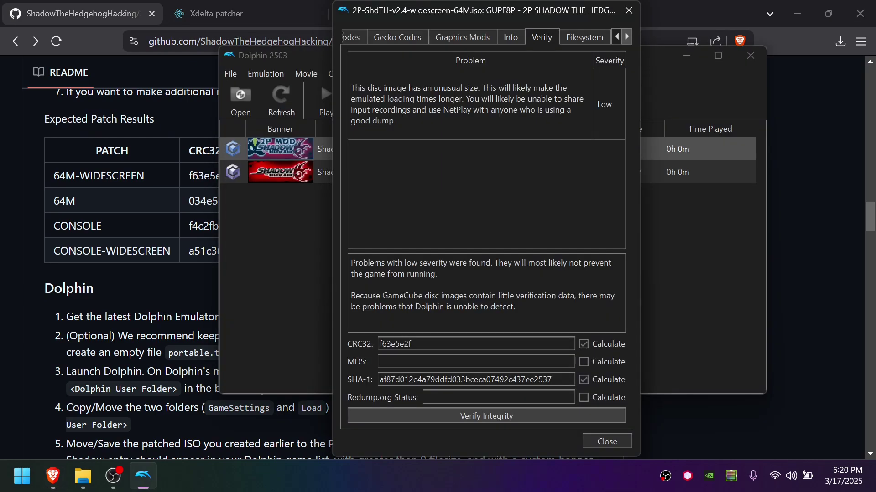
key("alt+Tab")
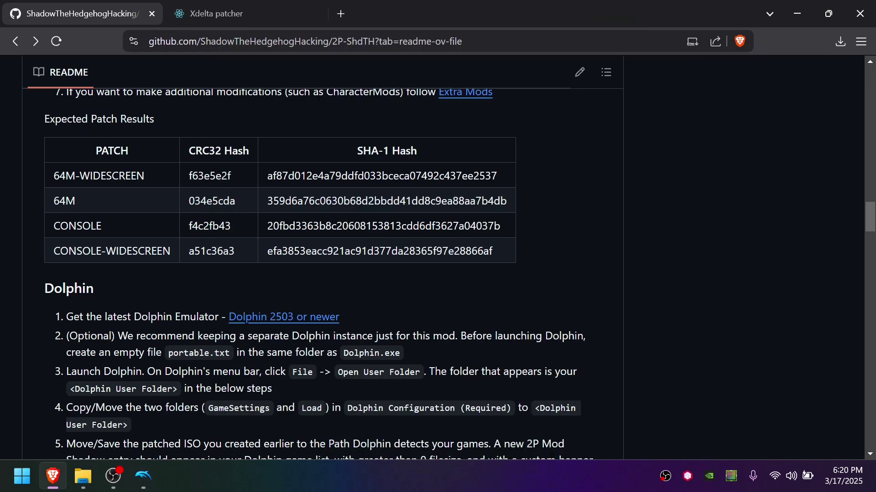
key("alt+Tab")
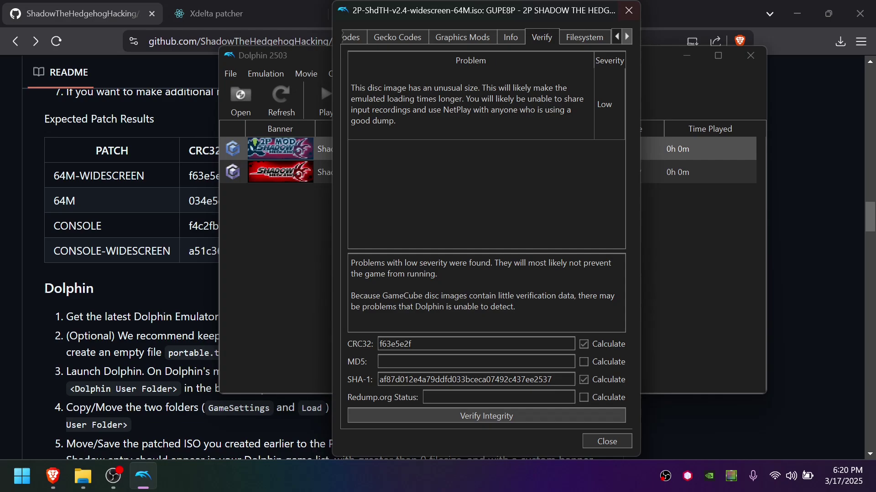
key("Escape")
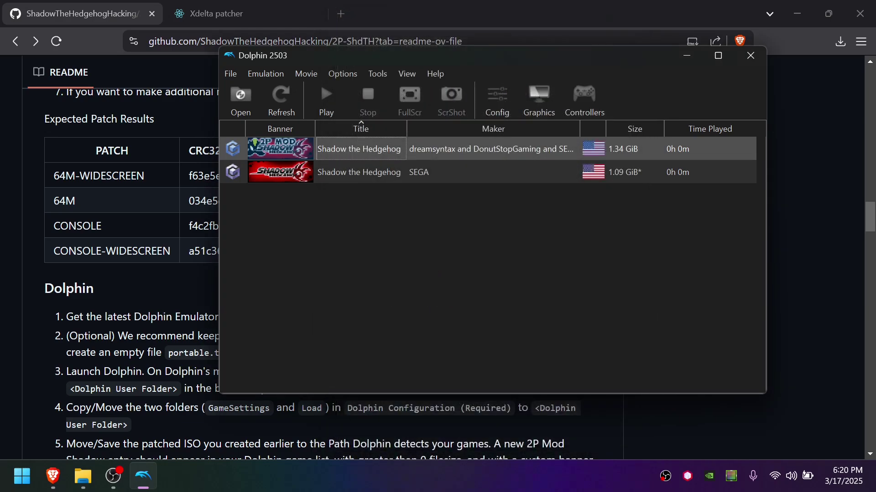
Read the README's Dolphin setup instructions and open the user folder from Dolphin.
key("alt+Tab")
scroll(322, 273, "down", 4)
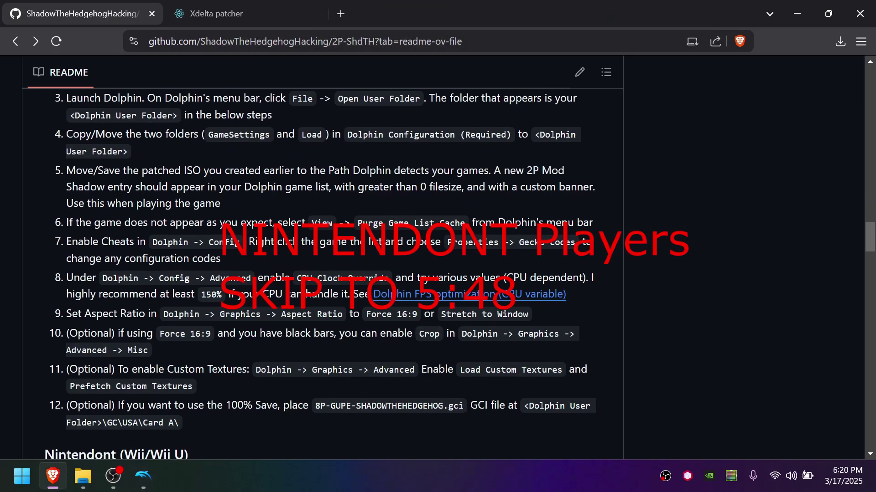
scroll(323, 274, "up", 1)
scroll(319, 274, "up", 2)
scroll(319, 274, "down", 2)
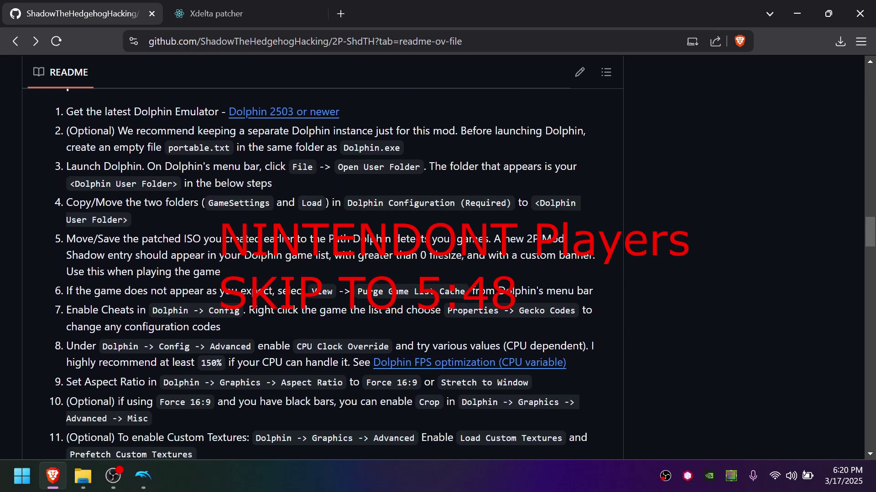
key("alt+Tab")
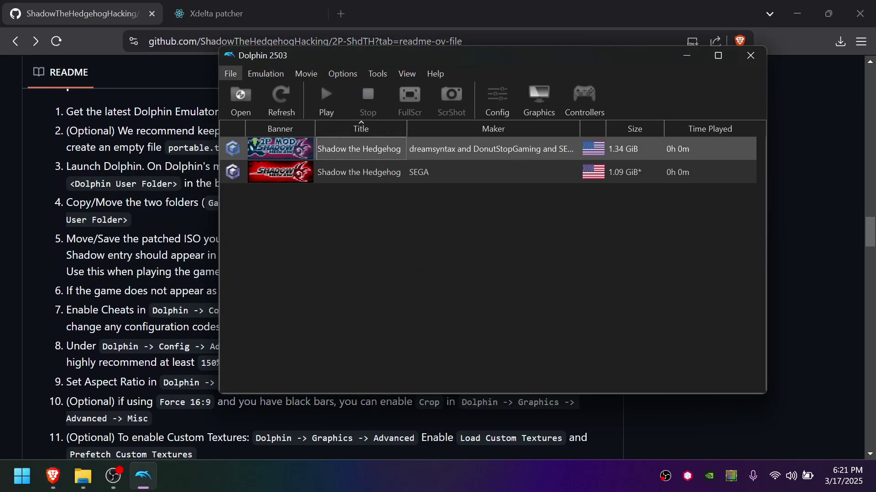
left_click(230, 73)
left_click(256, 154)
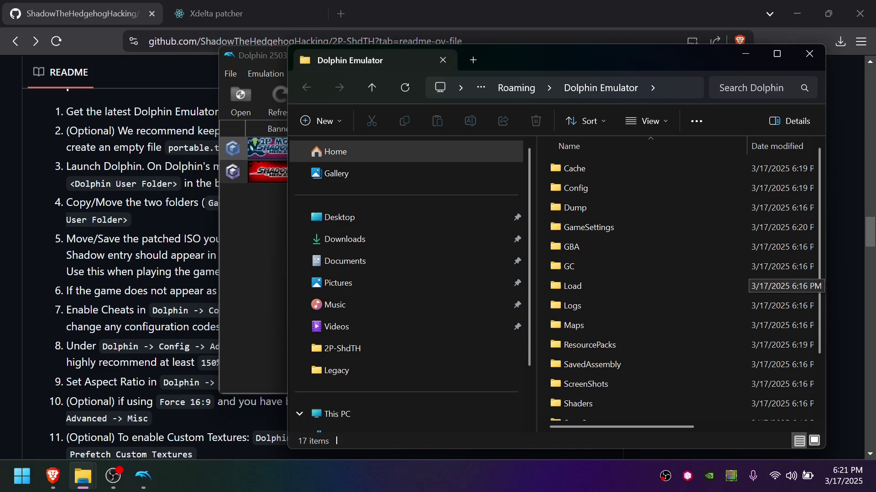
Open the Dolphin Configuration (Required) folder of the extracted 2P-ShdTH-v2.4 download in a separate Explorer tab.
key("ctrl+t")
left_click(344, 191)
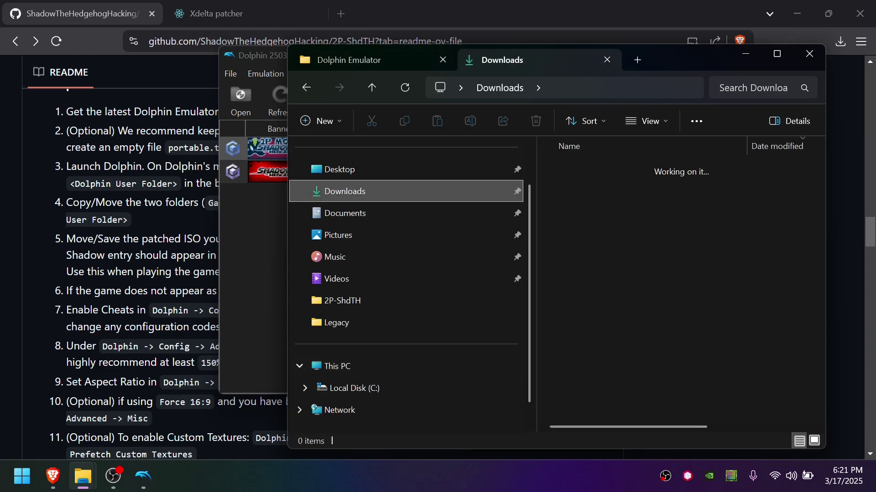
double_click(591, 223)
double_click(593, 224)
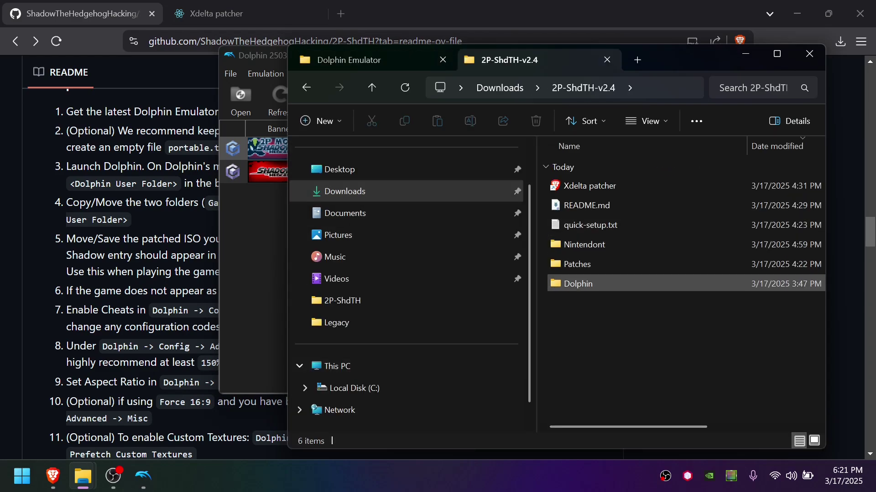
double_click(593, 283)
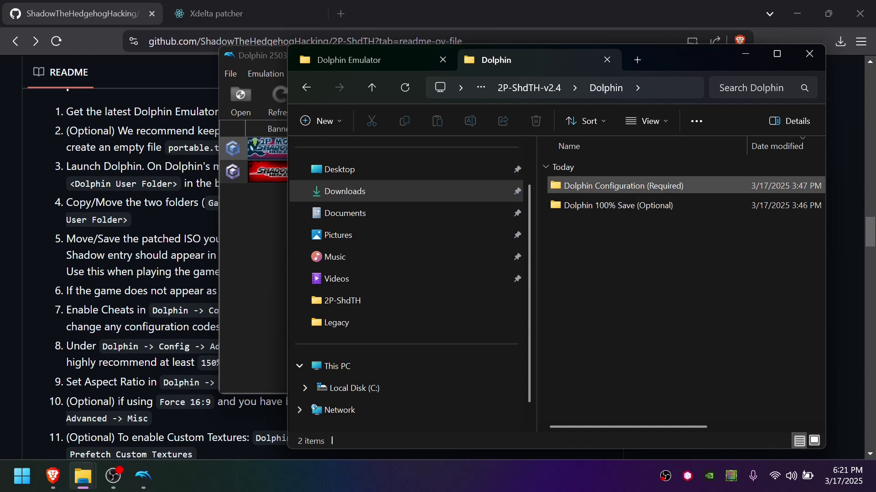
double_click(616, 186)
Copy the GameSettings and Load folders into the Dolphin Emulator user folder and close the Explorer window.
key("ctrl+a")
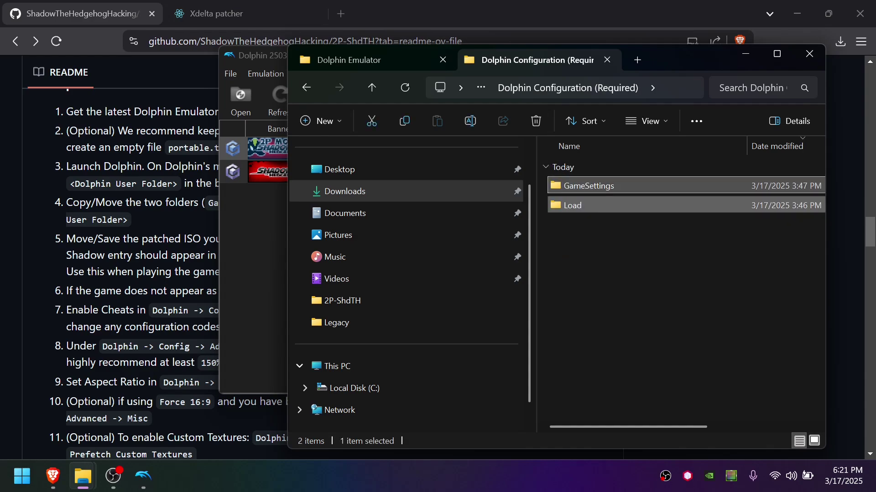
right_click(576, 173)
left_click(592, 380)
left_click(370, 60)
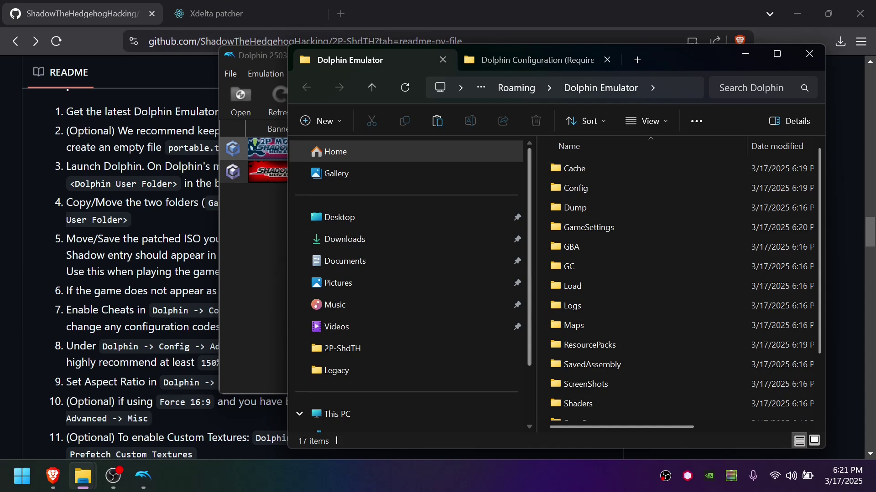
right_click(544, 225)
left_click(575, 313)
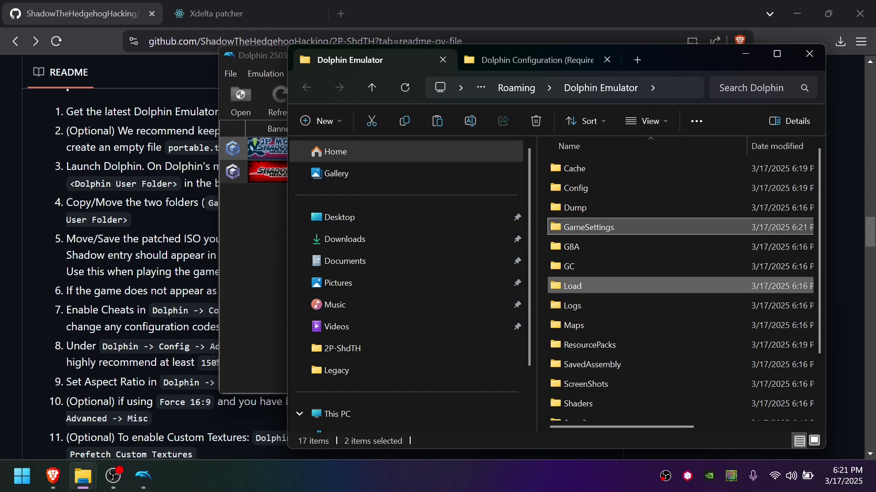
left_click(230, 74)
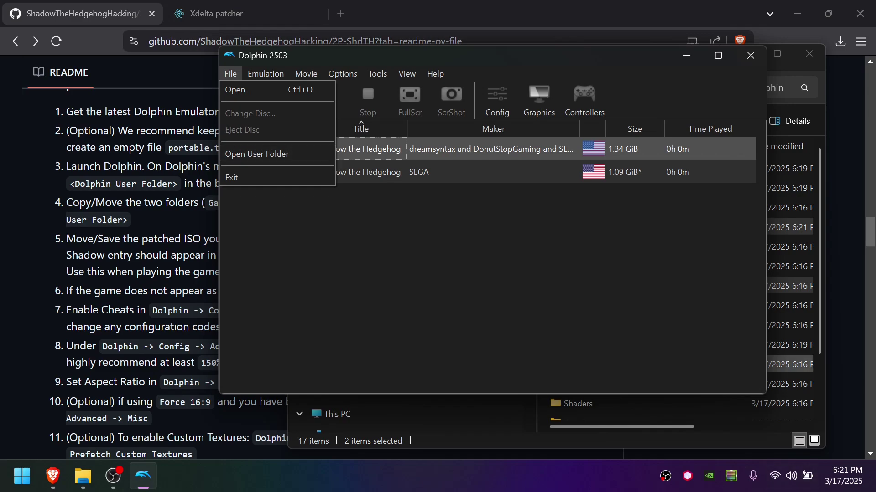
left_click(810, 54)
Open the 2P Mod entry's properties and look through its list of Gecko codes.
right_click(414, 150)
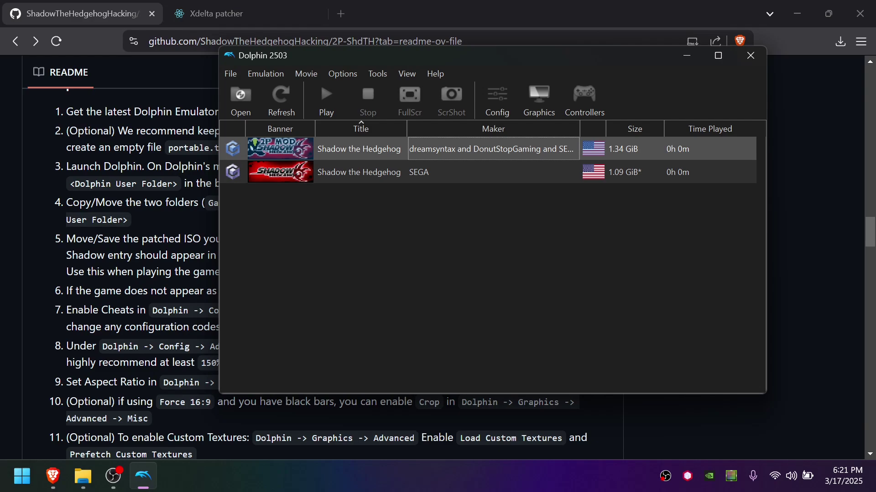
left_click(524, 36)
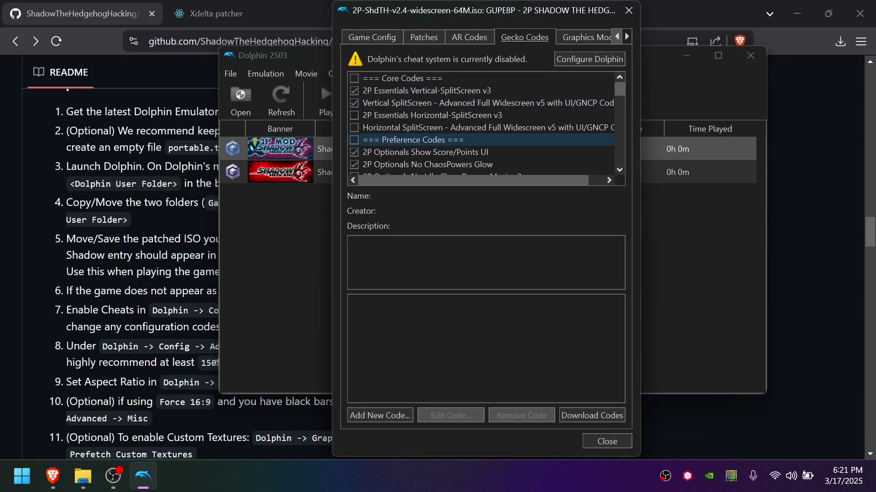
scroll(481, 137, "down", 10)
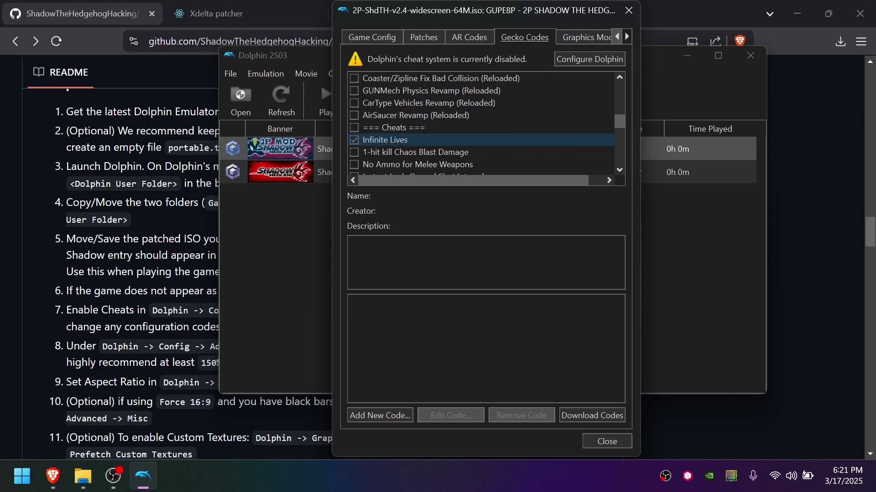
scroll(481, 123, "right", 1)
scroll(481, 123, "down", 2)
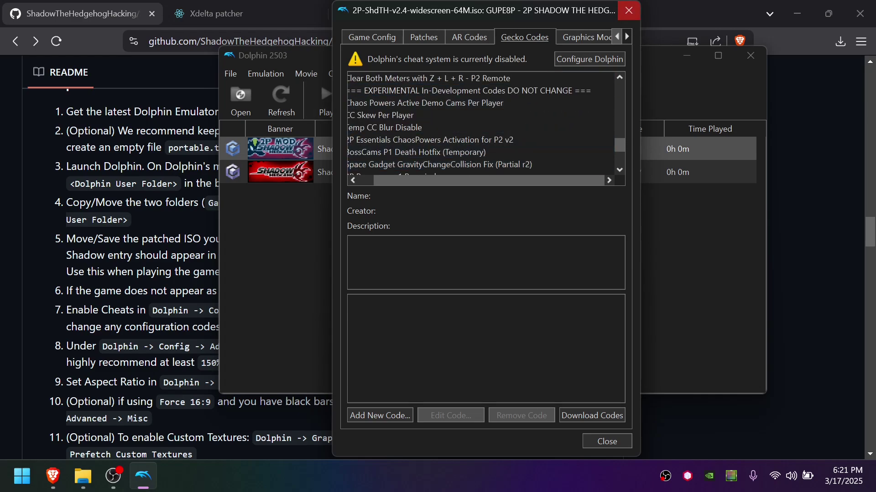
Close the mod's properties and enable cheats in the general configuration.
left_click(628, 10)
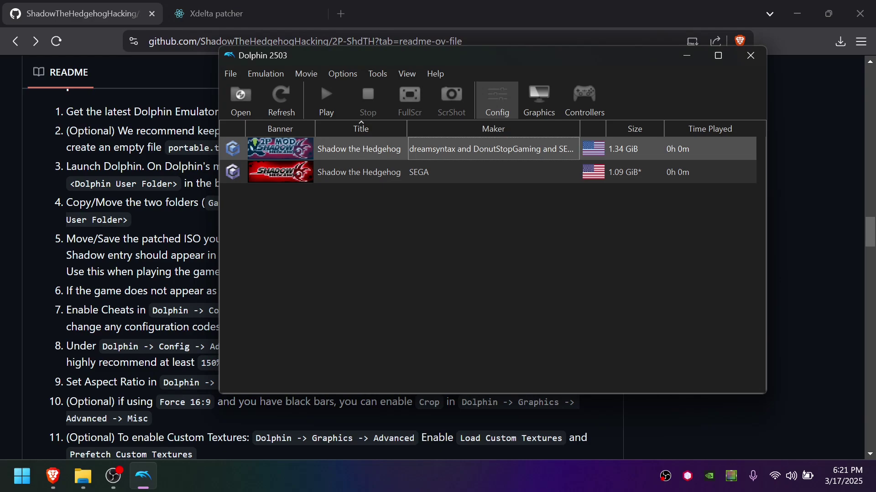
left_click(497, 100)
left_click(328, 93)
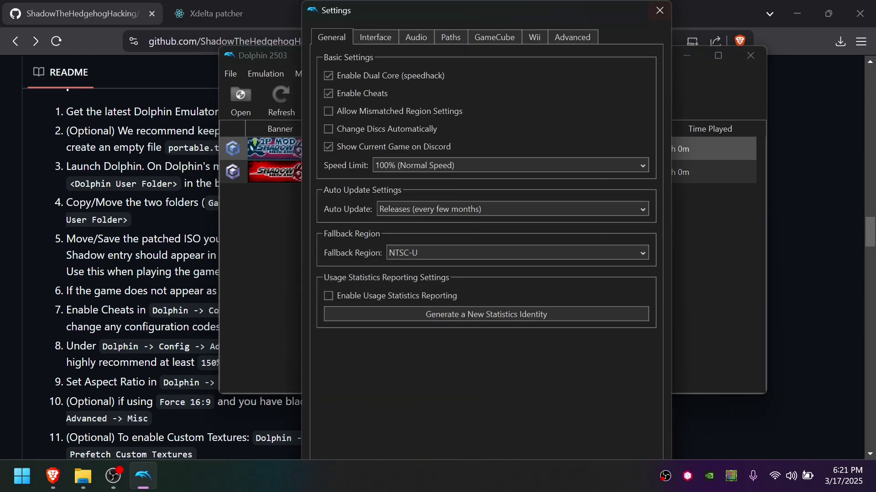
left_click(660, 10)
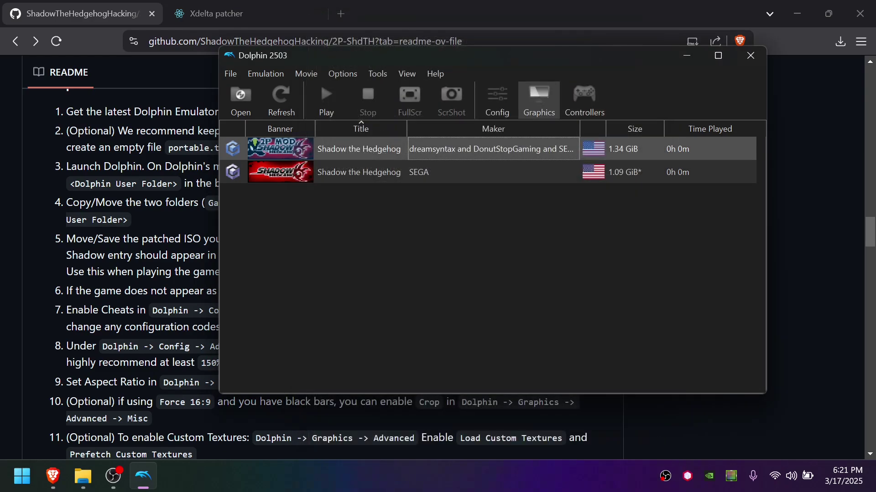
Set the graphics adapter to NVIDIA GeForce RTX 4080 Laptop GPU and check the aspect ratio options.
left_click(538, 101)
left_click(539, 95)
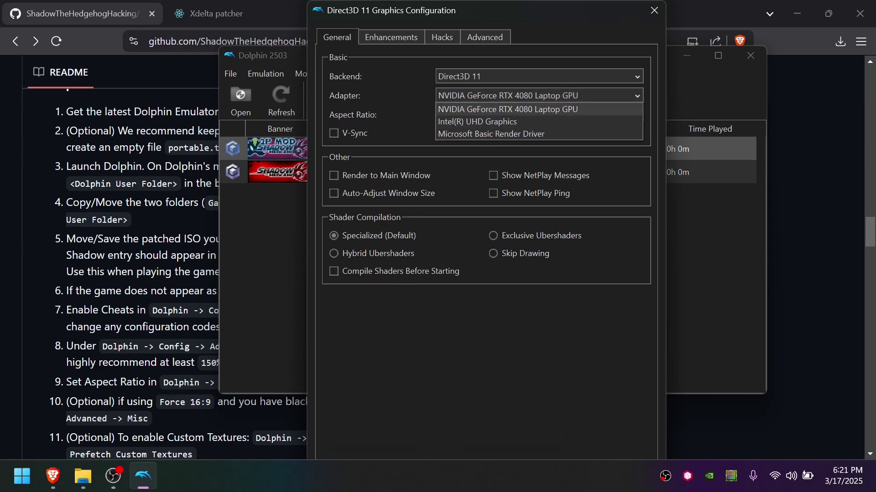
left_click(539, 109)
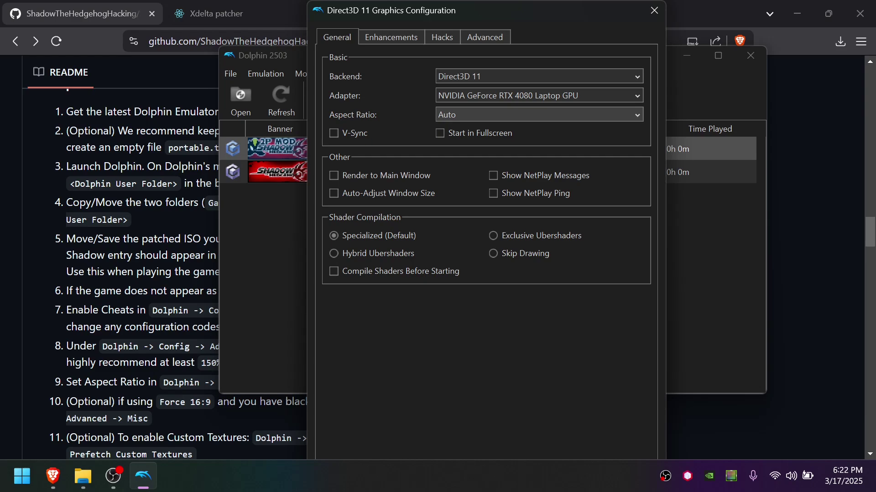
left_click(538, 114)
left_click(539, 141)
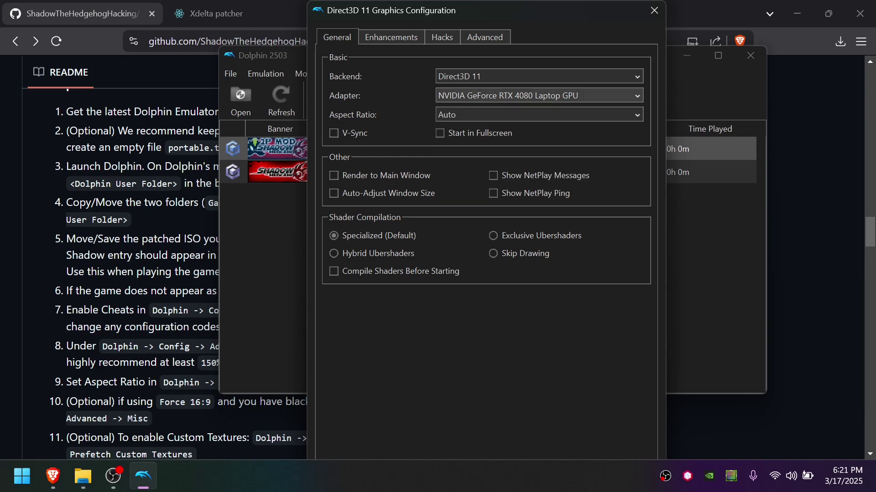
Set the internal resolution to 3x Native (1920x1584) for 1080p in the graphics enhancements.
key("ctrl+Tab")
key("alt+Down")
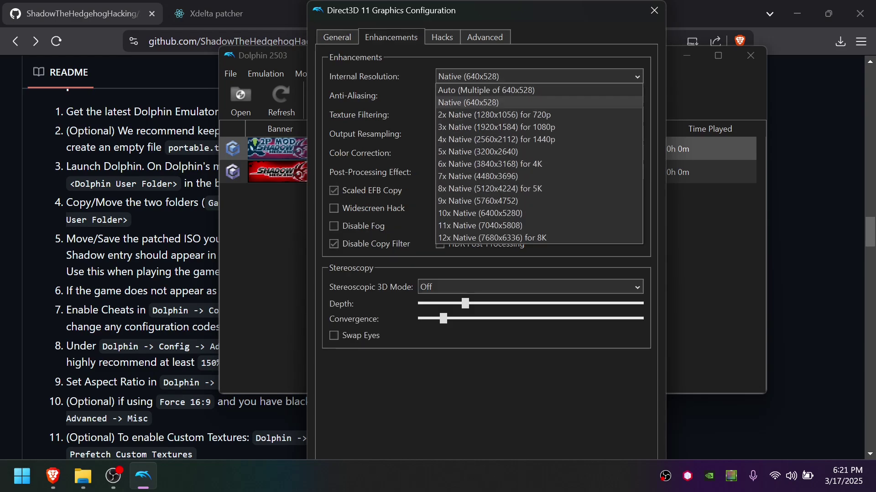
key("Down")
key("Down")
key("Return")
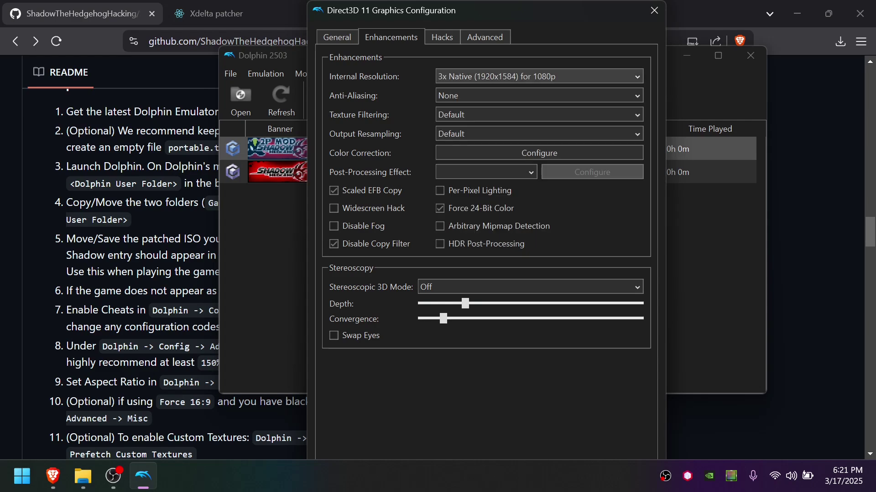
Enable Show FPS, Load Custom Textures, Prefetch Custom Textures and Enable Graphics Mods, and start the 2P Mod game.
key("ctrl+Tab")
key("ctrl+Tab")
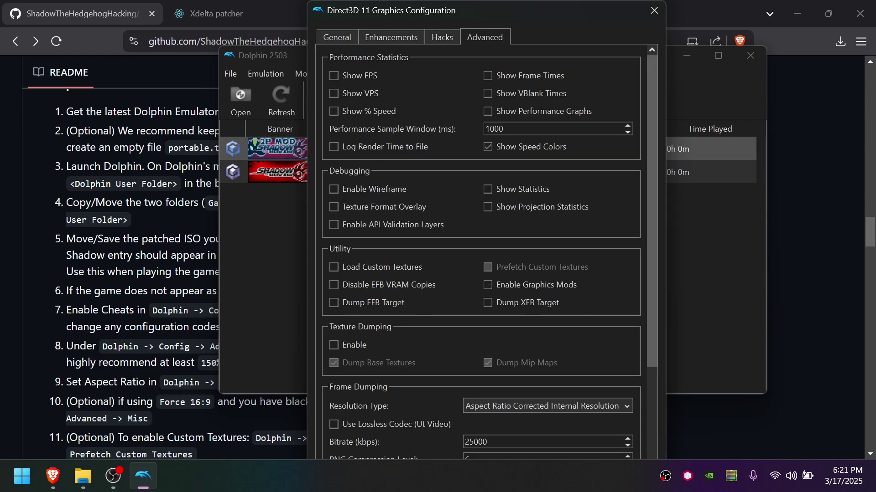
left_click(333, 267)
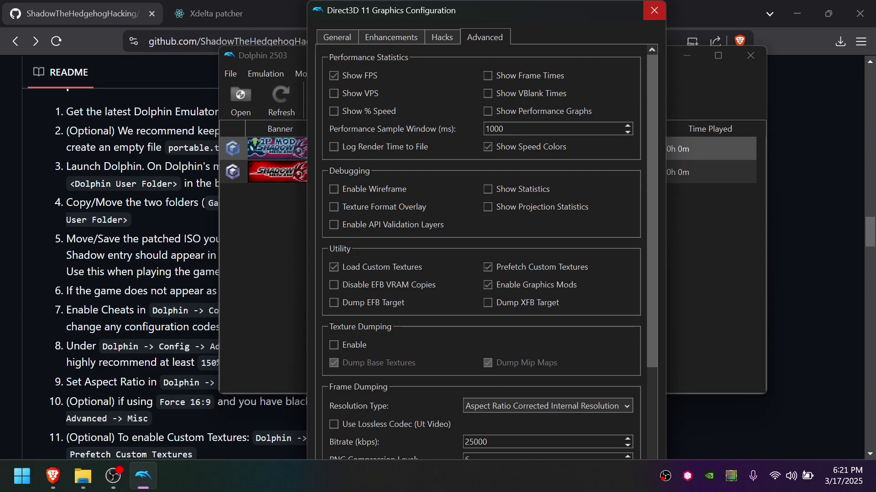
key("Escape")
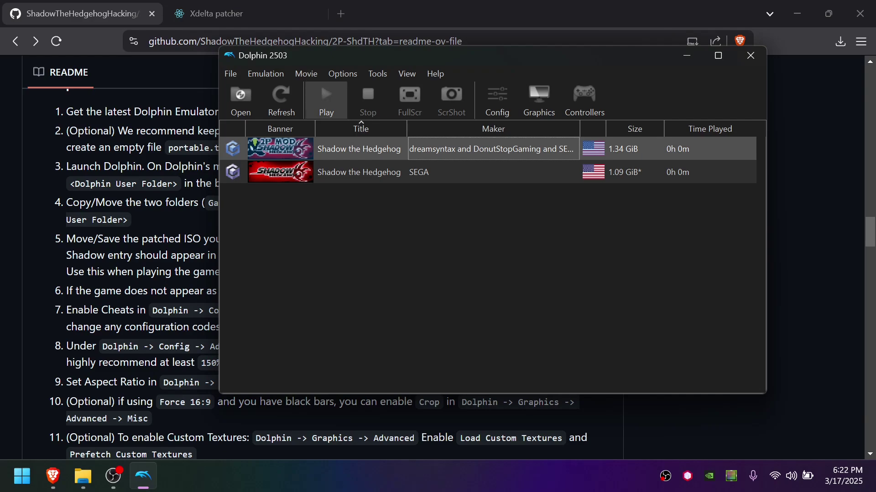
left_click(325, 102)
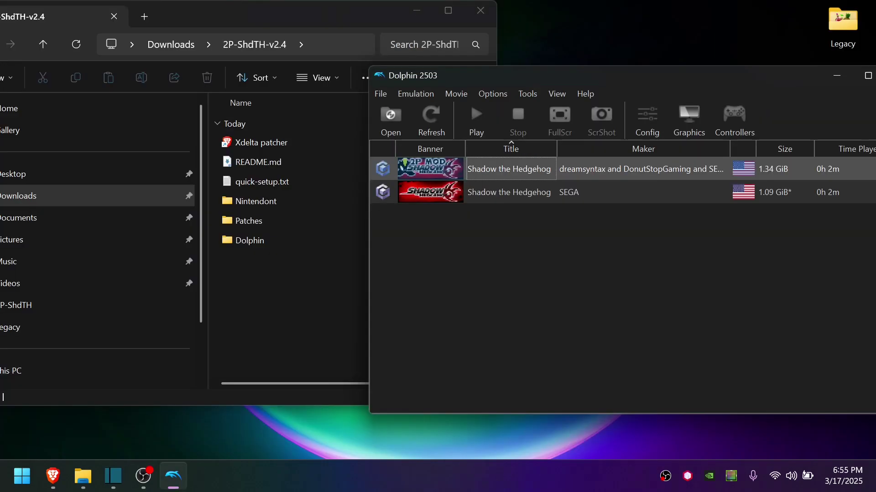
Copy the GC folder from the Dolphin 100% Save (Optional) folder of the 2P-ShdTH-v2.4 download in Explorer.
key("alt+Tab")
double_click(249, 240)
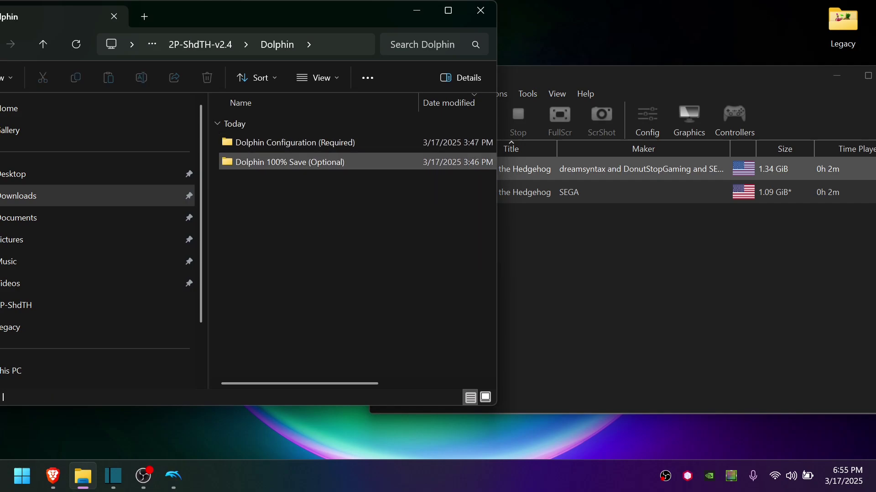
double_click(289, 162)
left_click_drag(264, 194, 238, 128)
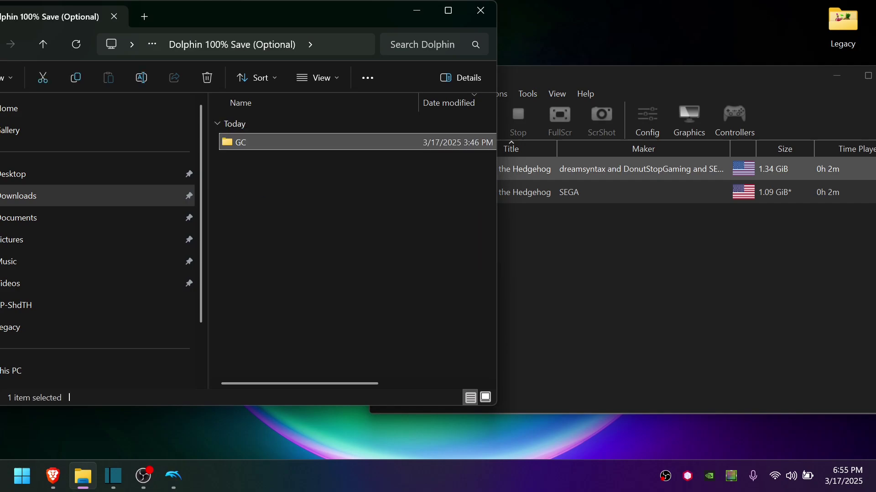
right_click(234, 142)
left_click(268, 380)
Open the Dolphin Emulator user folder from Dolphin and try to paste the copied GC folder there.
key("alt+Tab")
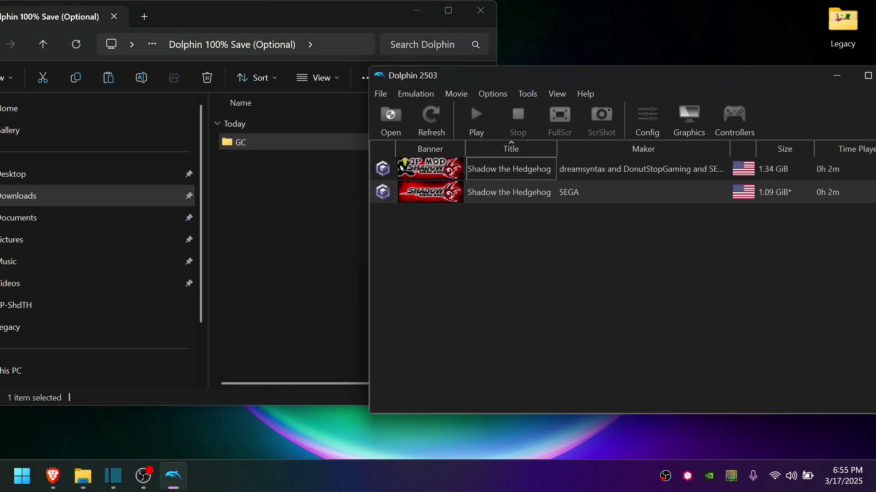
key("alt+f")
key("Down")
key("Return")
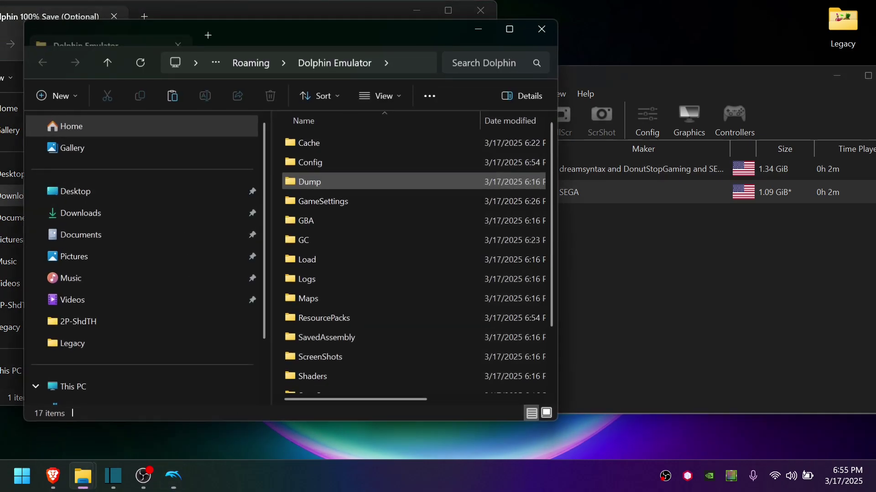
scroll(365, 201, "down", 1)
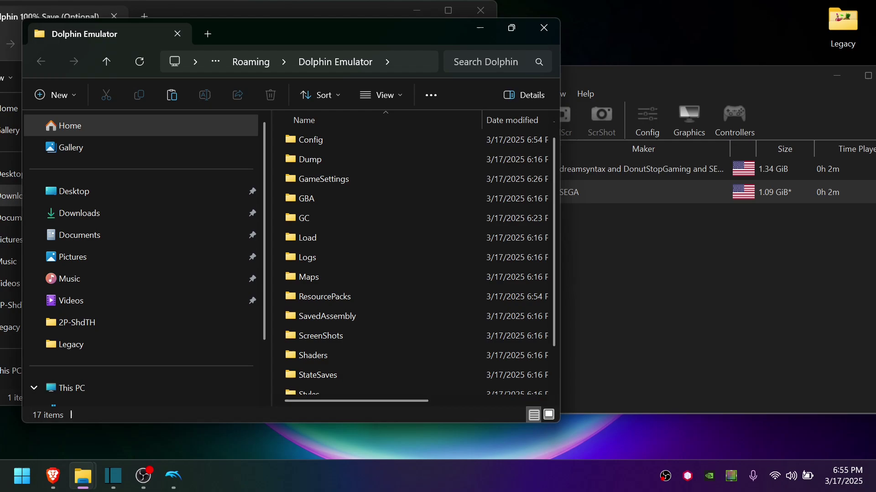
left_click(511, 27)
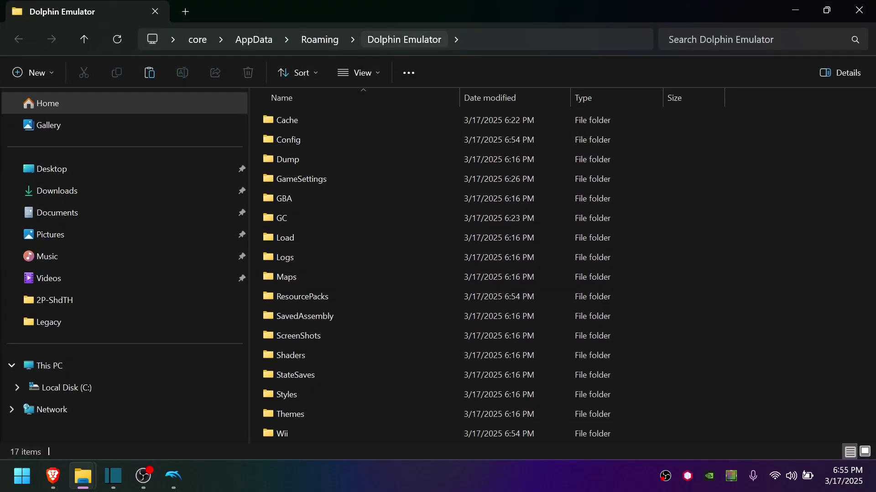
right_click(729, 179)
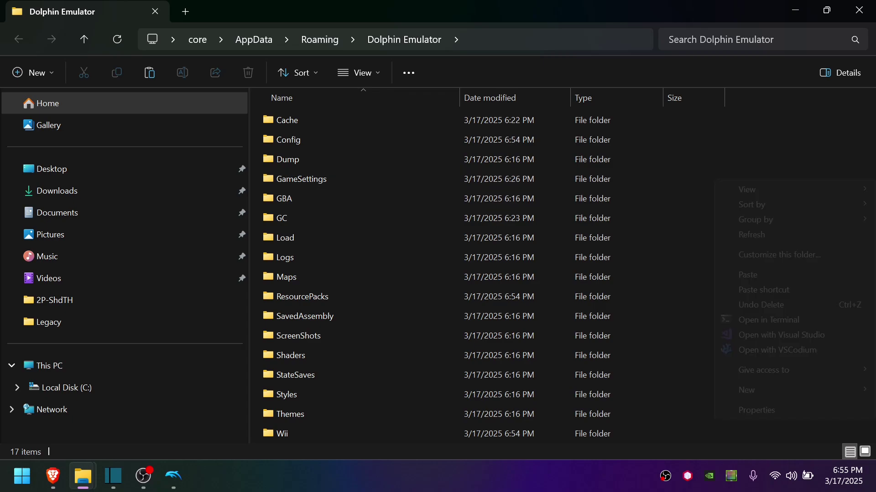
left_click(661, 218)
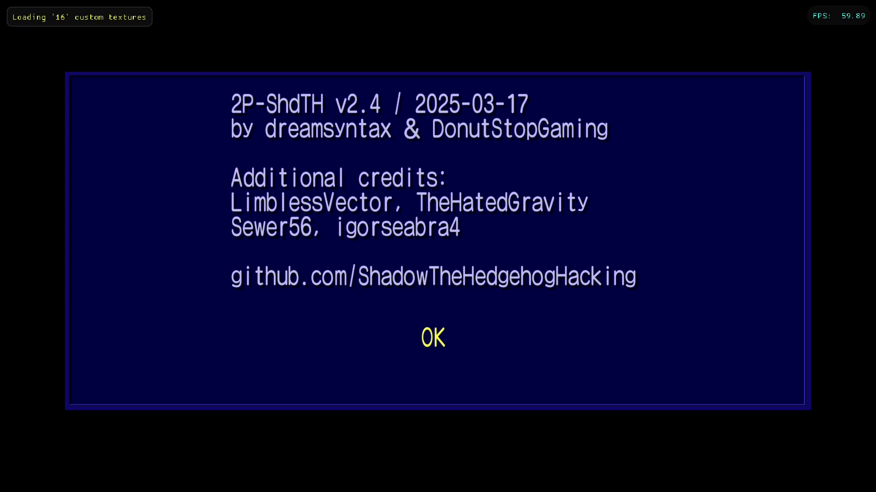
Dismiss the mod's credits screen and go from the title menu to the battle mode character selection.
key("x")
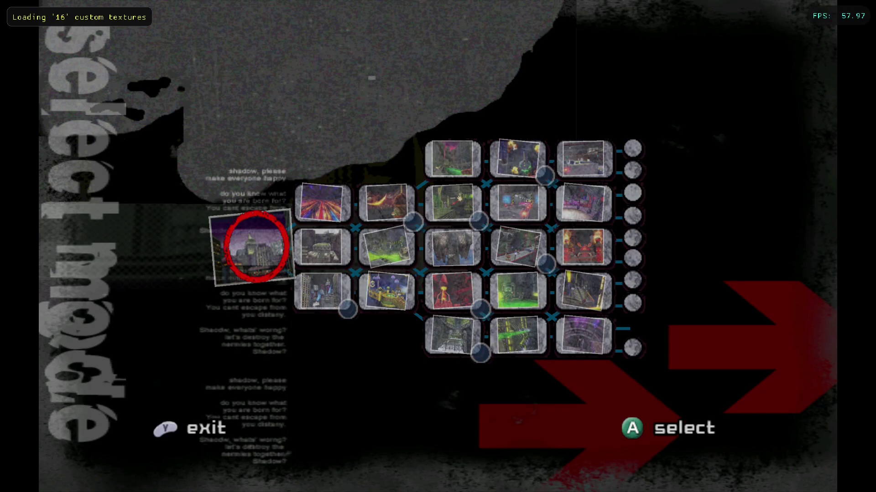
key("x")
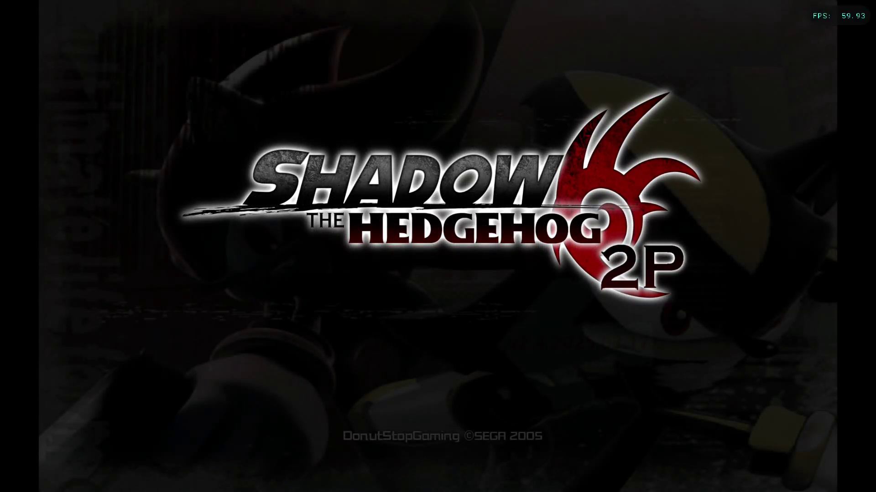
key("Down")
key("Return")
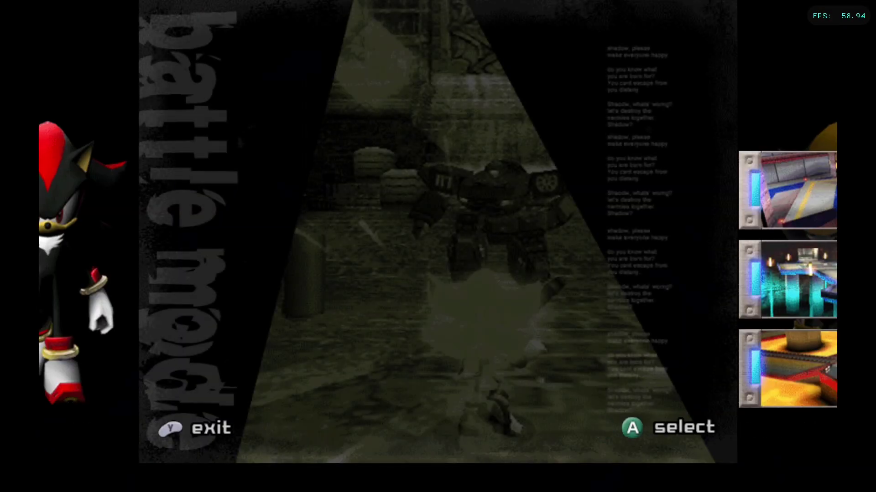
Choose the orange-striped android with the large gun as player 1's character.
key("Down")
key("Right")
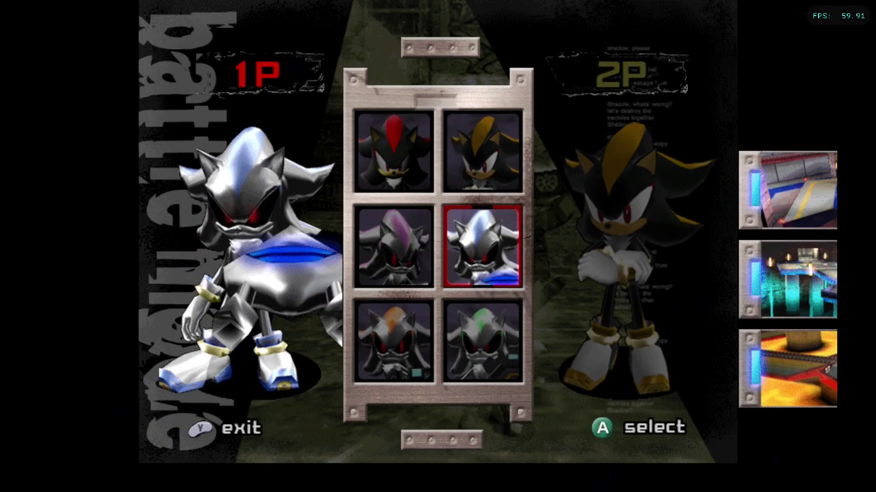
key("Down")
key("Left")
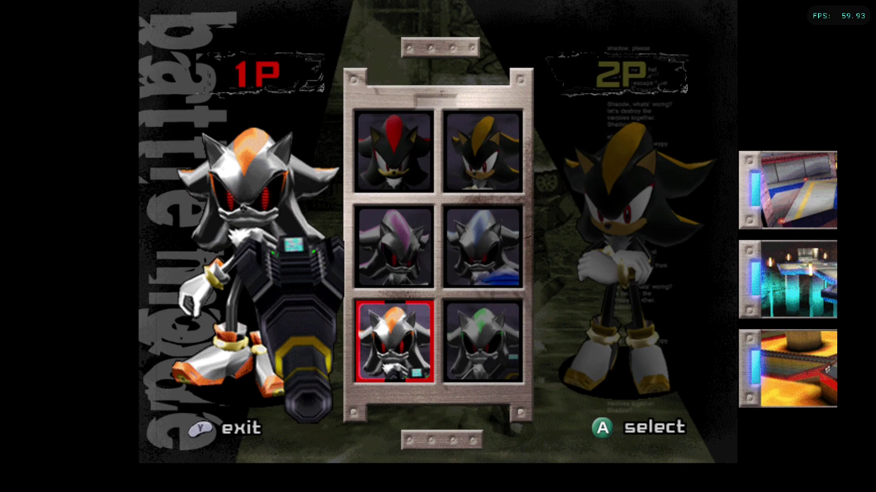
key("Return")
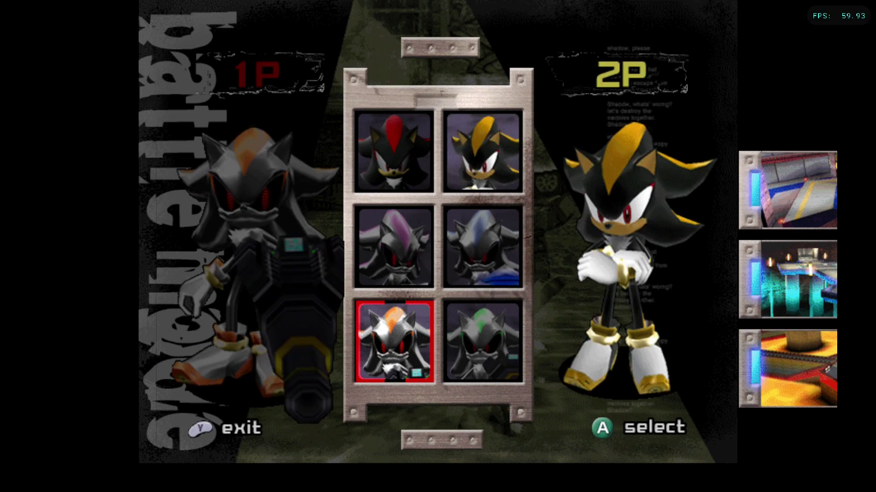
Choose the red-striped Shadow as player 2's character.
key("Down")
key("Left")
key("Up")
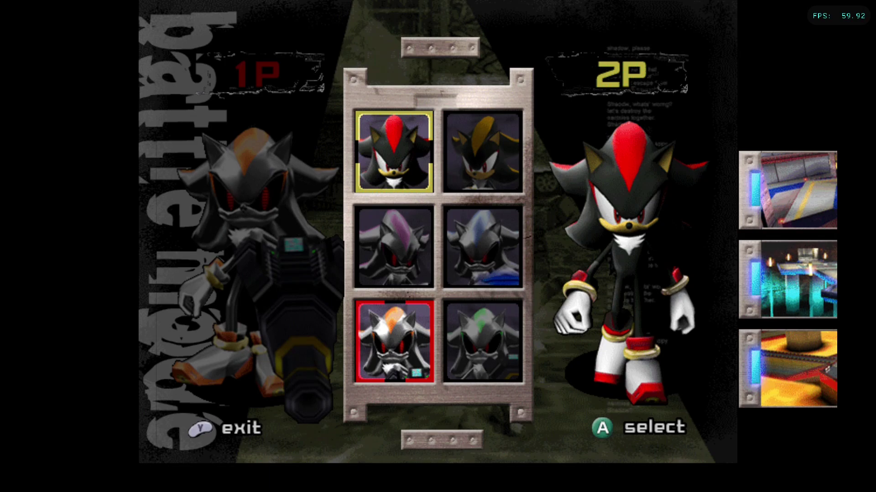
key("Return")
Leave battle mode and open the two-player co-op stage selection from the title menu.
key("Escape")
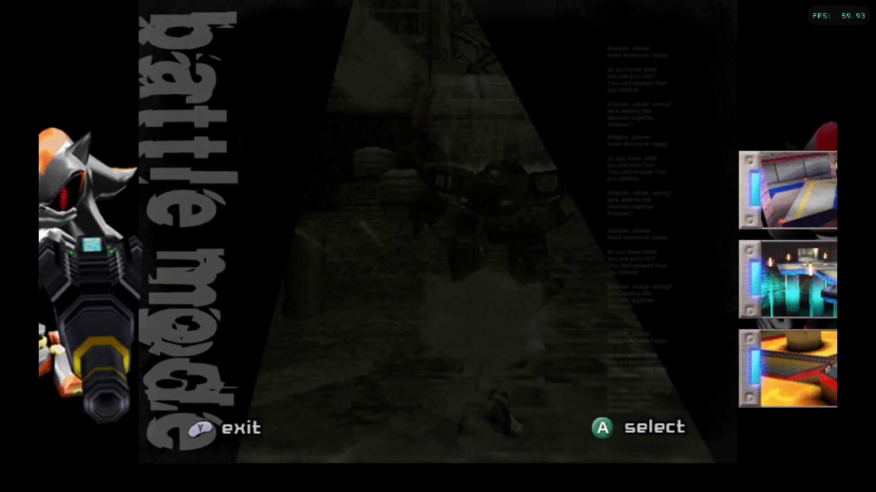
key("Escape")
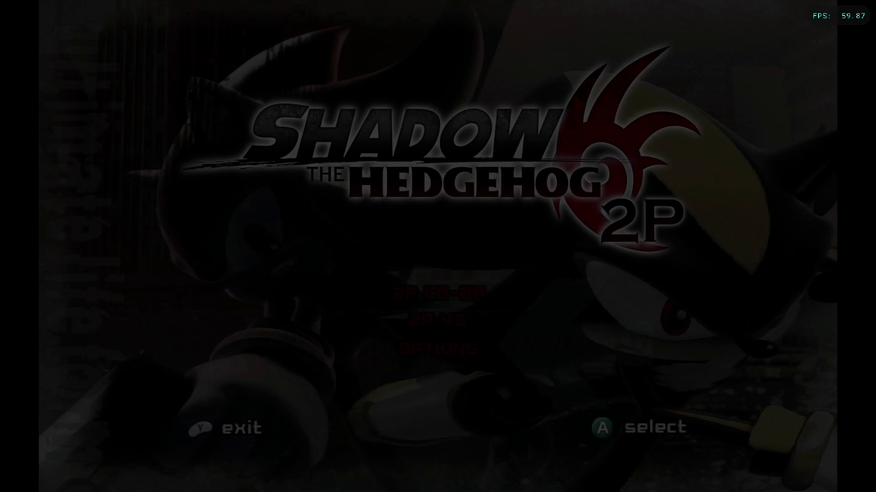
key("Return")
key("Down")
key("Return")
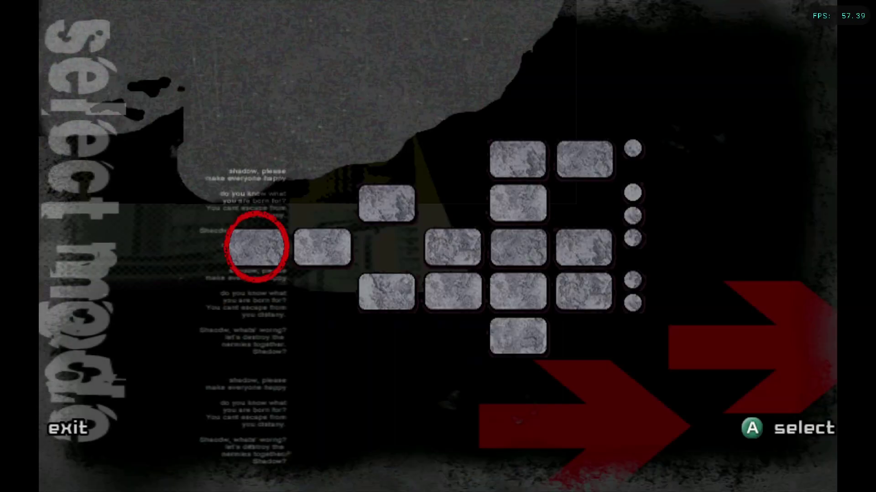
Pick a stage on the select mode map and start the split-screen co-op game.
key("Right")
key("Right")
key("Right")
key("Right")
key("Up")
key("Left")
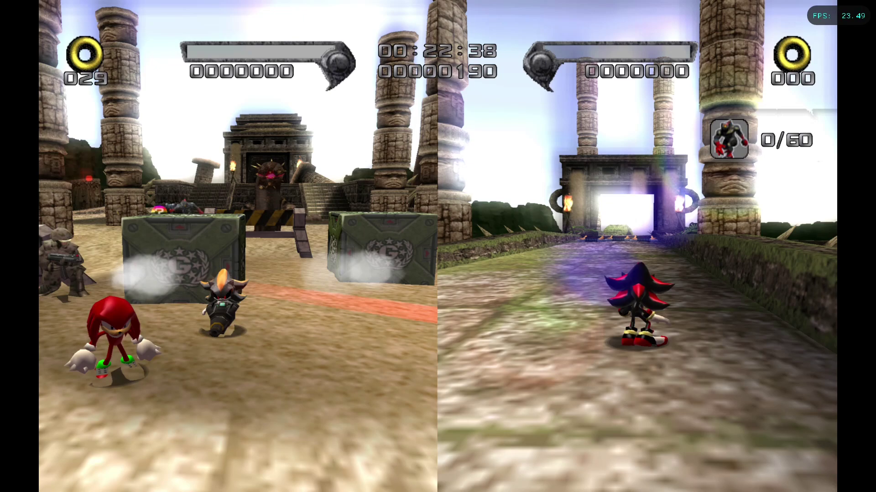
Enable the emulated CPU clock override in Dolphin's advanced settings and set it to 250% (1215 MHz).
key("alt+Tab")
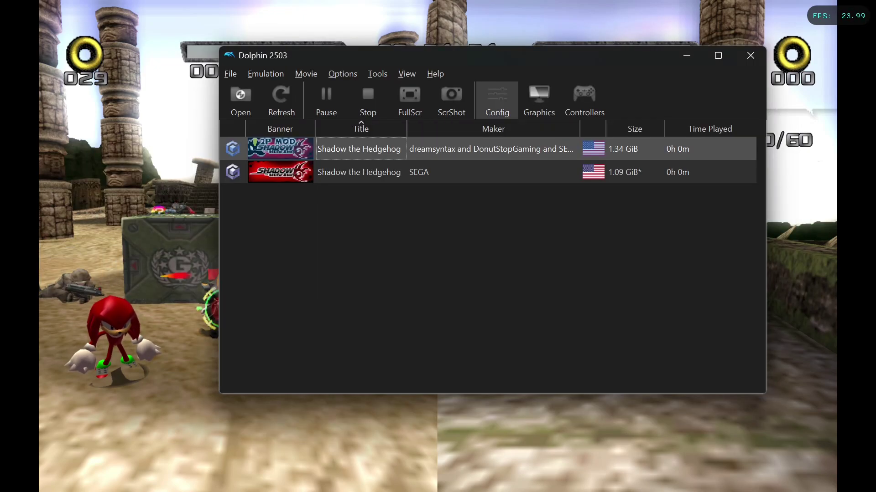
left_click(497, 100)
left_click(573, 37)
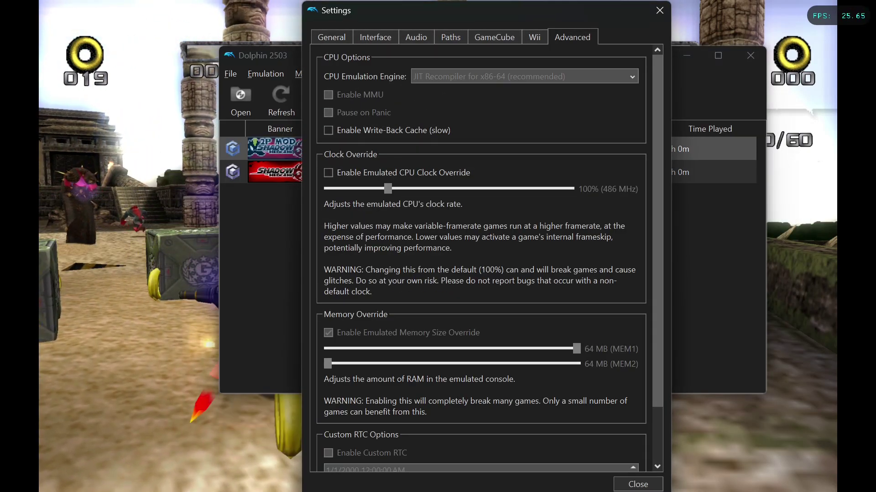
left_click(328, 173)
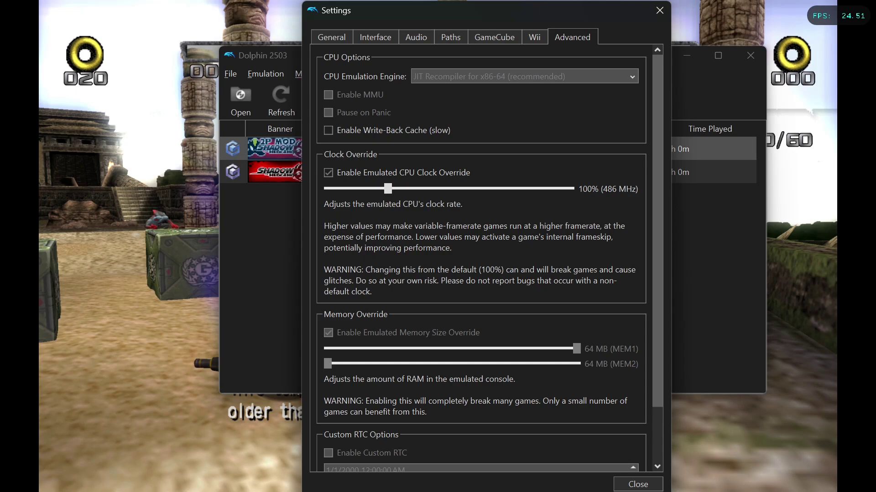
left_click_drag(419, 188, 477, 188)
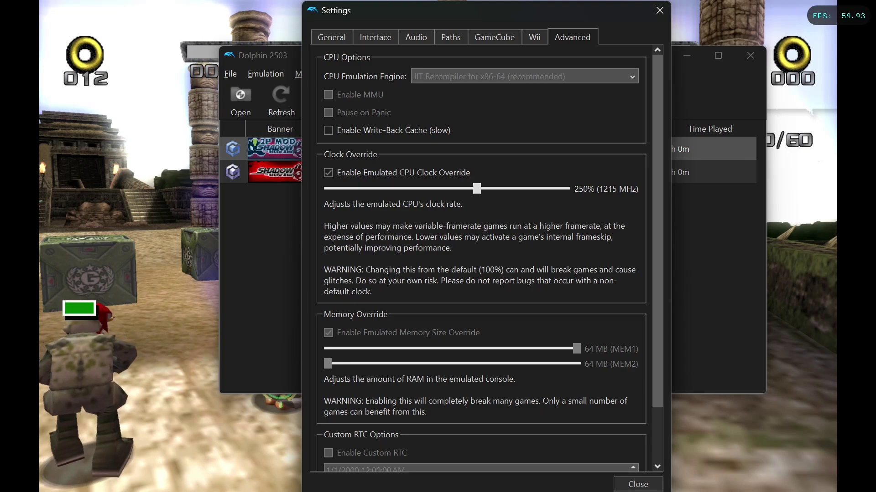
Close the advanced settings, check the running game and reopen Dolphin's configuration.
left_click(660, 10)
key("alt+Tab")
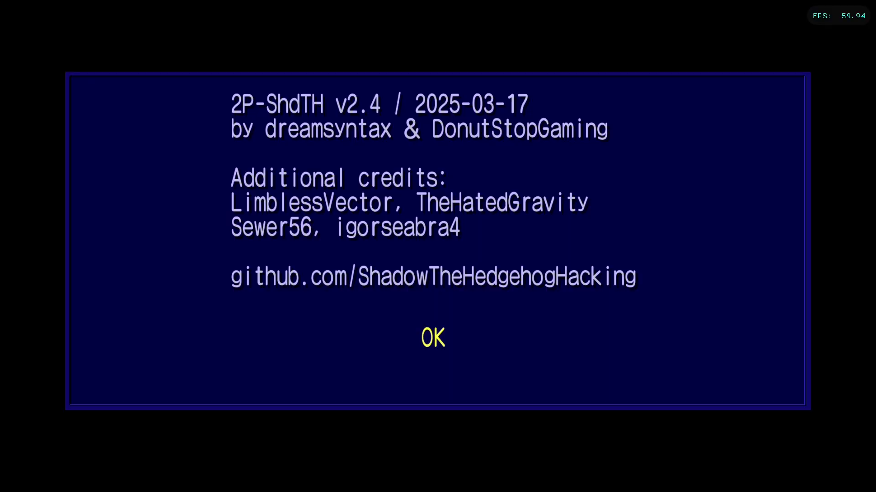
key("alt+Tab")
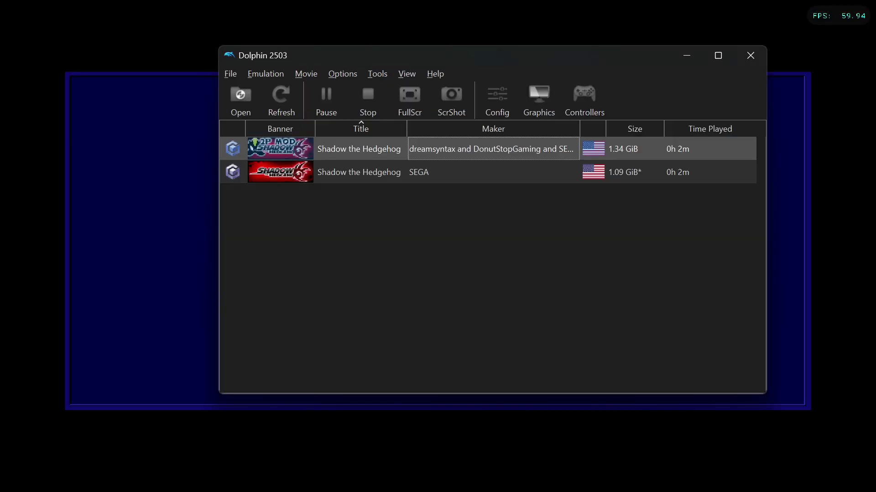
left_click(497, 100)
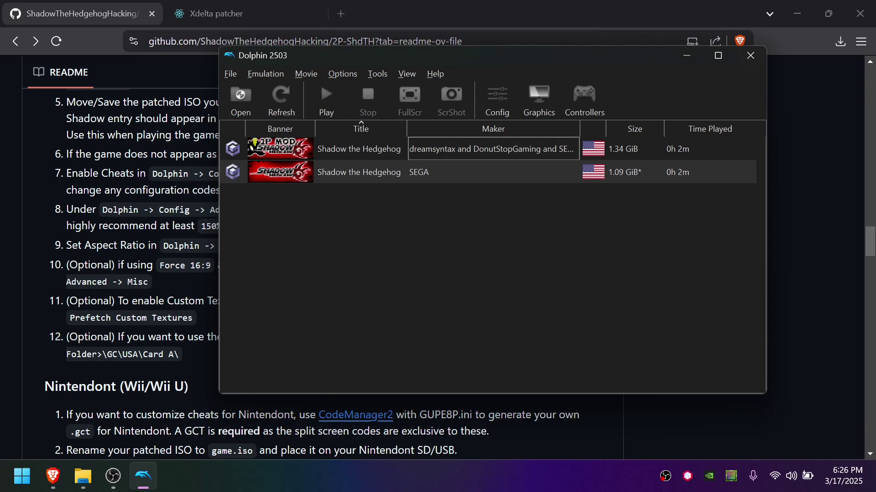
Open the properties of the 2P mod entry of Shadow the Hedgehog and view its graphics mods.
right_click(348, 150)
left_click(371, 158)
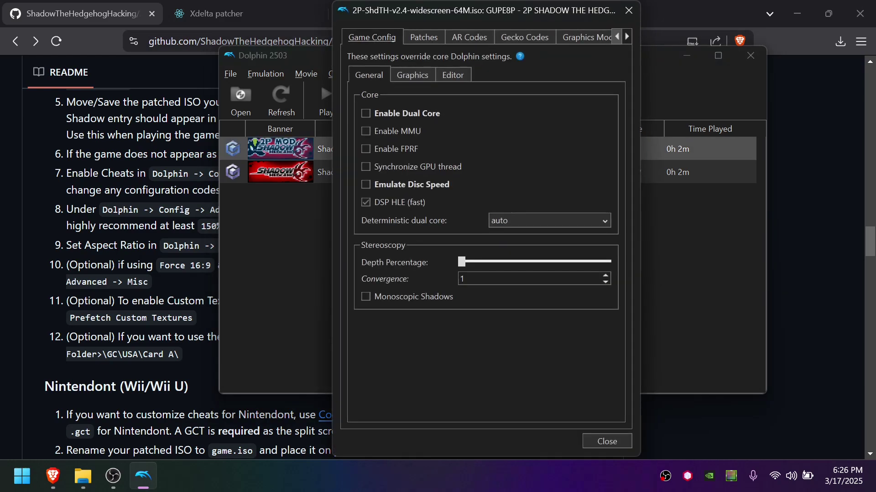
left_click(576, 37)
left_click(354, 70)
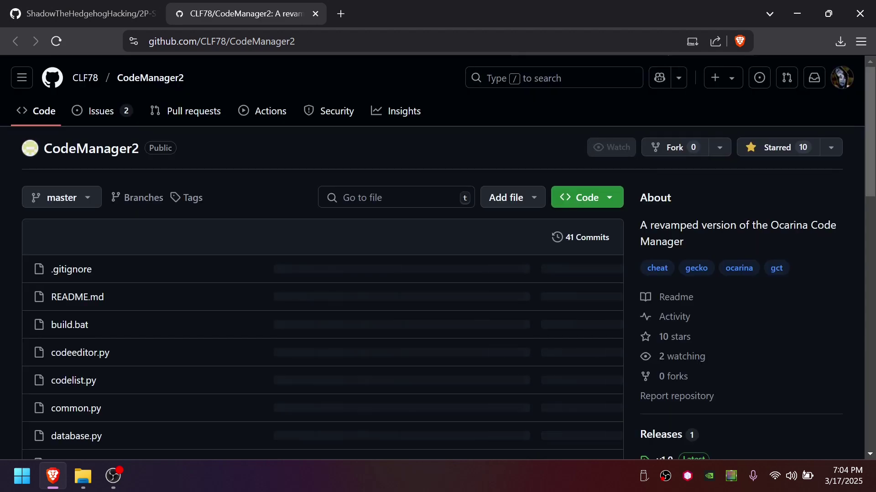
Look up the CodeManager2 release on its GitHub repository page.
scroll(657, 228, "down", 4)
left_click(658, 228)
Switch to File Explorer and view the widescreen and original-aspect console xdelta patches in the Console Compatible folder under Patches.
key("alt+Tab")
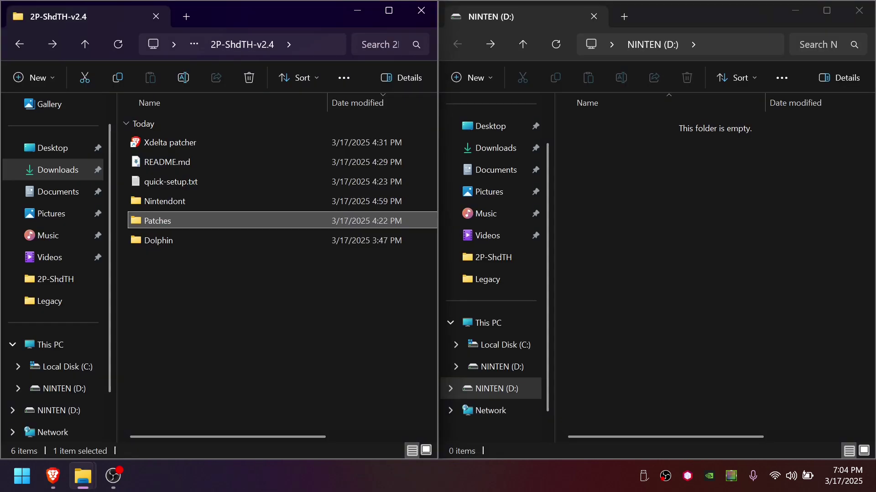
key("Return")
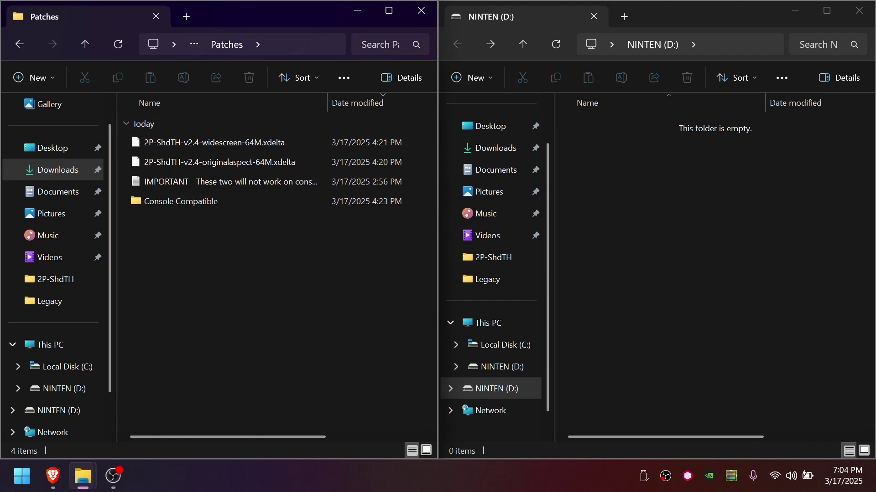
double_click(181, 201)
left_click(219, 142)
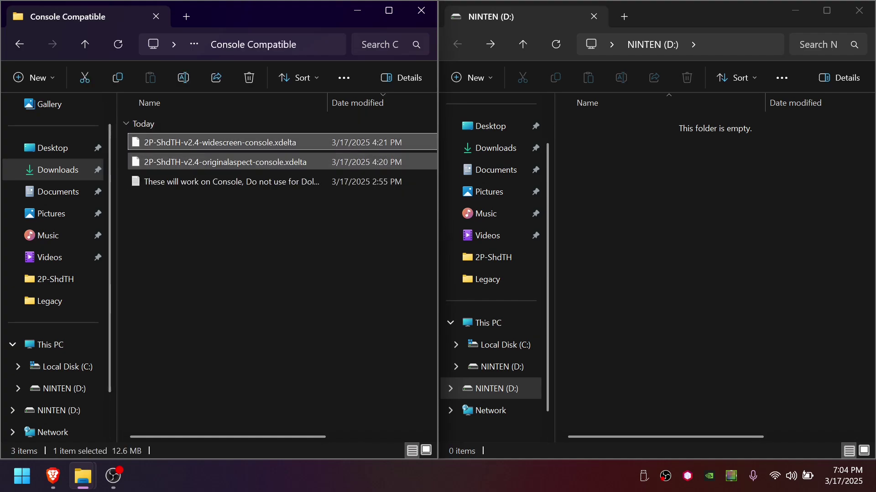
left_click(225, 162)
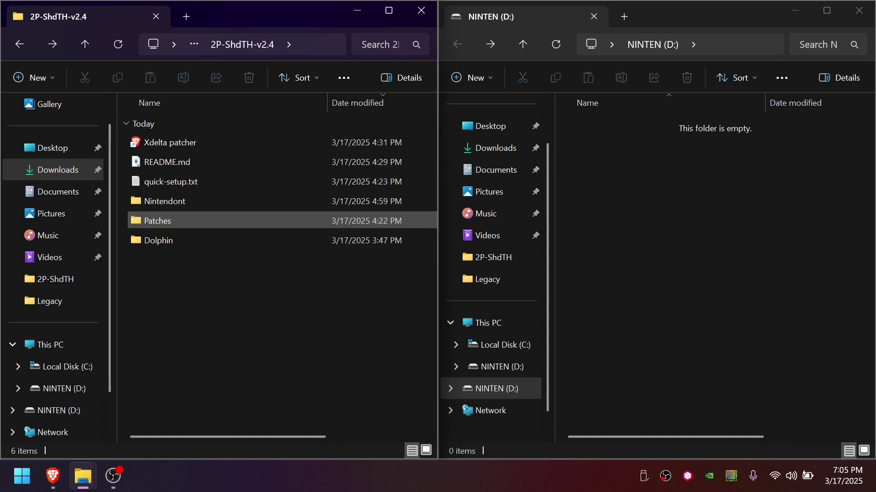
Copy the saves and games folders from Nintendont's rootofUSBorSD folder to the root of the NINTEN (D:) drive.
double_click(181, 201)
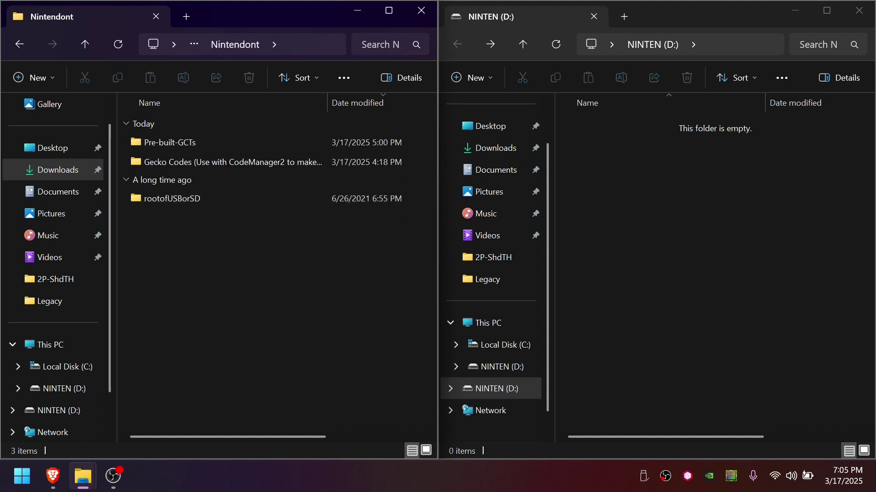
double_click(172, 199)
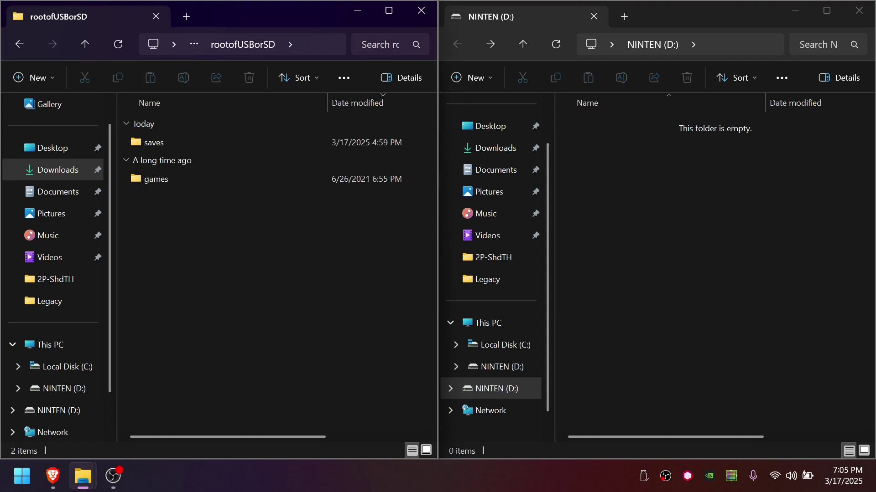
key("ctrl+a")
key("alt+Tab")
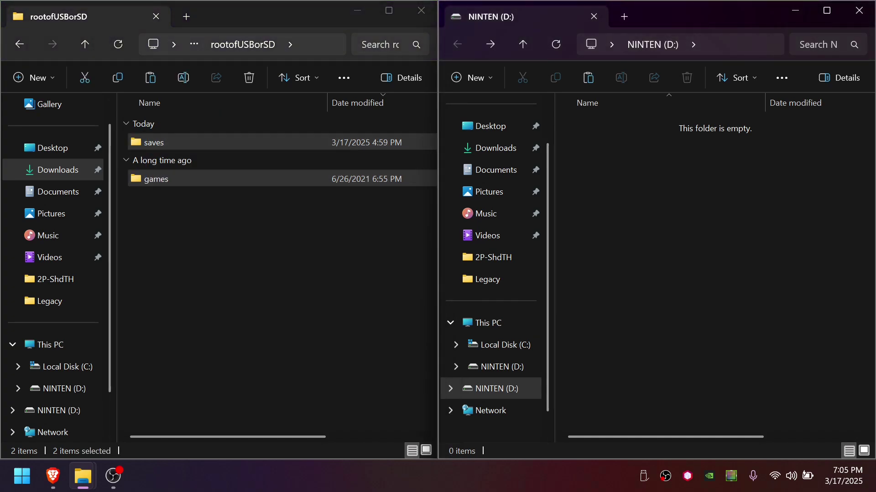
key("ctrl+v")
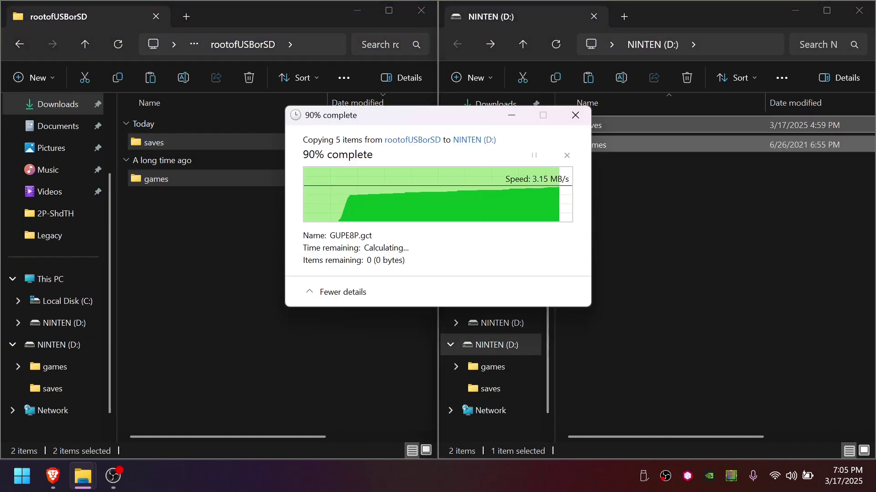
left_click(669, 205)
left_click(660, 103)
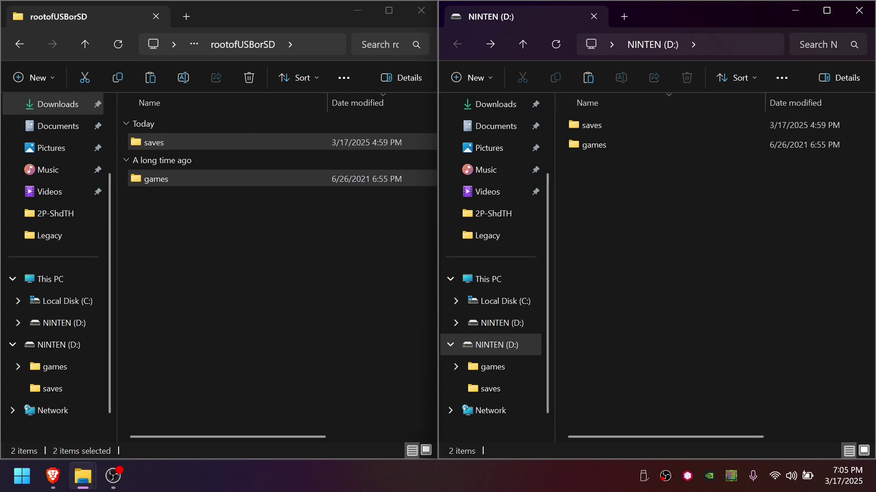
Check the copied saves folder on the NINTEN drive and open the Shadow The Hedgehog folder inside games.
double_click(591, 125)
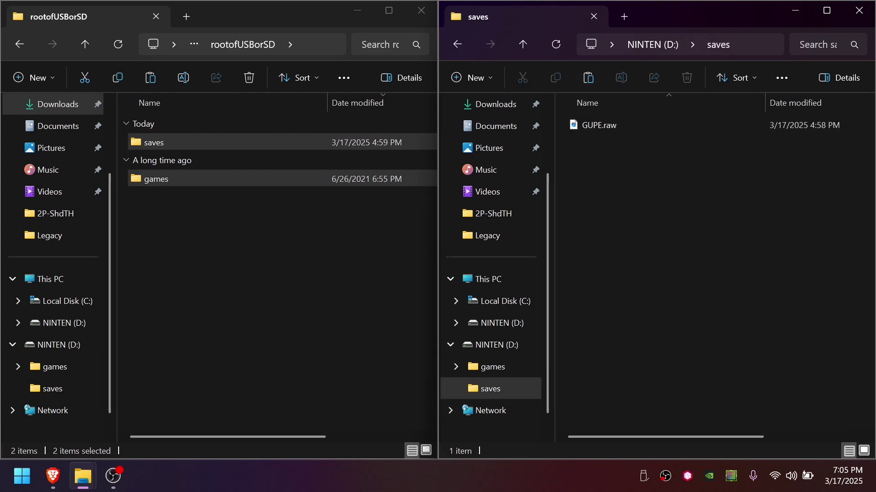
left_click(599, 125)
left_click(457, 43)
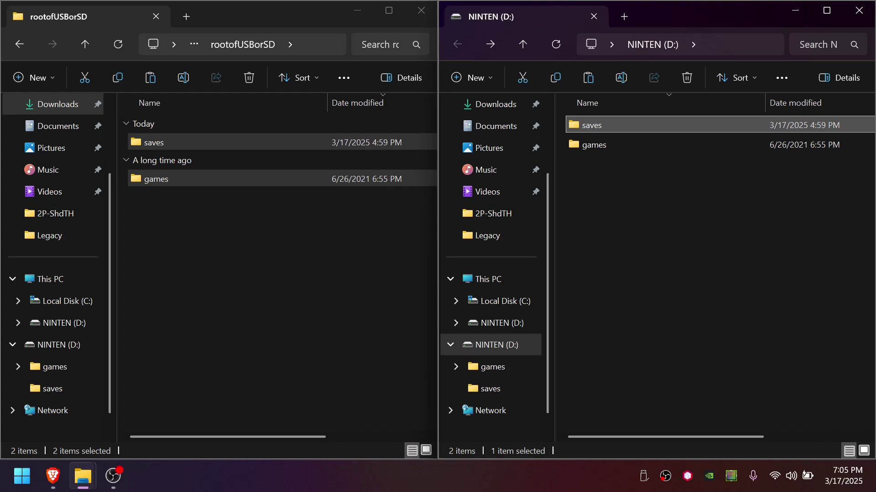
double_click(592, 145)
double_click(602, 125)
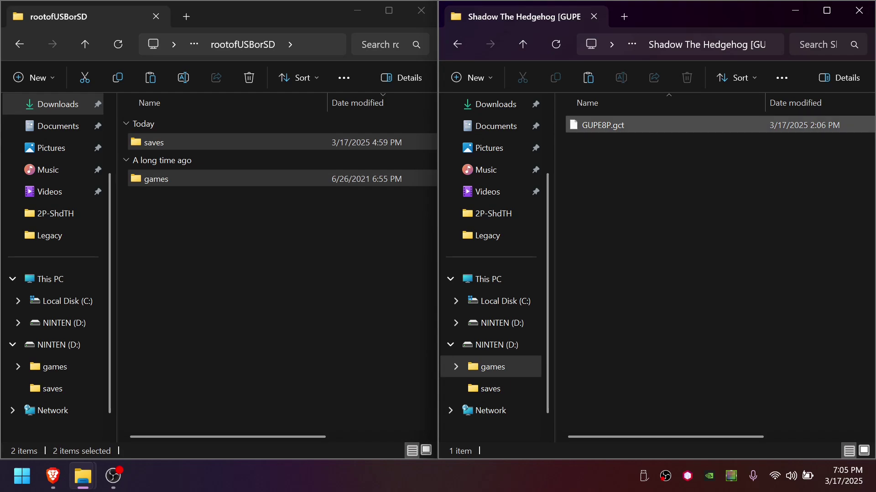
Examine the GCT files in the Horizontal and Vertical Split Screen folders of Nintendont's Pre-built-GCTs.
key("alt+Left")
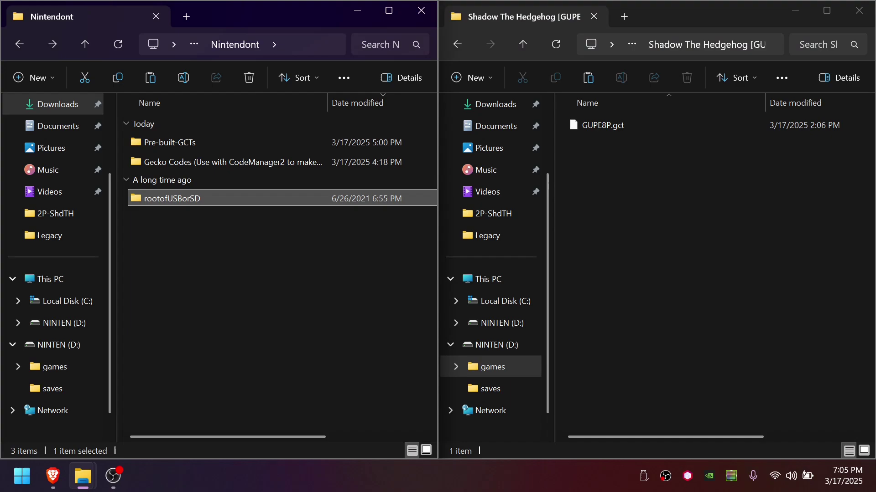
key("Up")
key("Up")
key("Up")
key("Return")
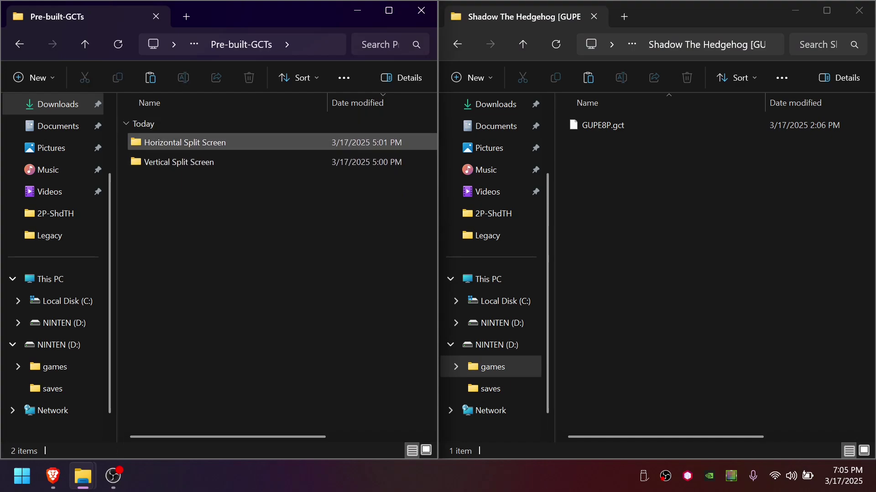
key("Down")
key("Up")
key("Return")
key("Down")
key("Up")
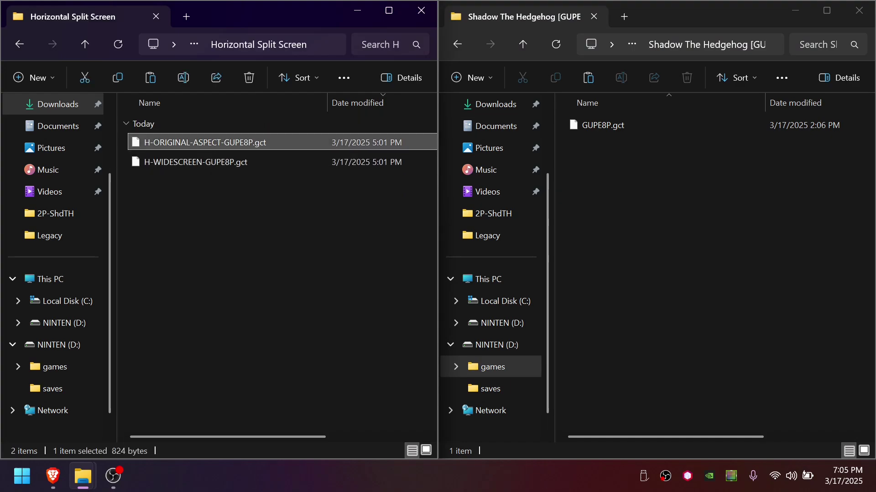
key("Down")
key("alt+Left")
key("Down")
key("Return")
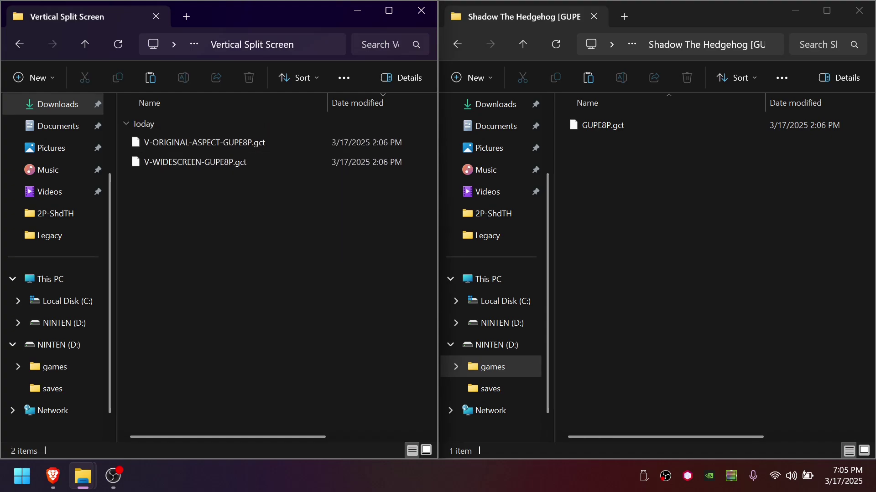
Copy H-WIDESCREEN-GUPE8P.gct from the Horizontal Split Screen folder into the drive's Shadow The Hedgehog game folder.
key("alt+Left")
key("Up")
key("Return")
key("Down")
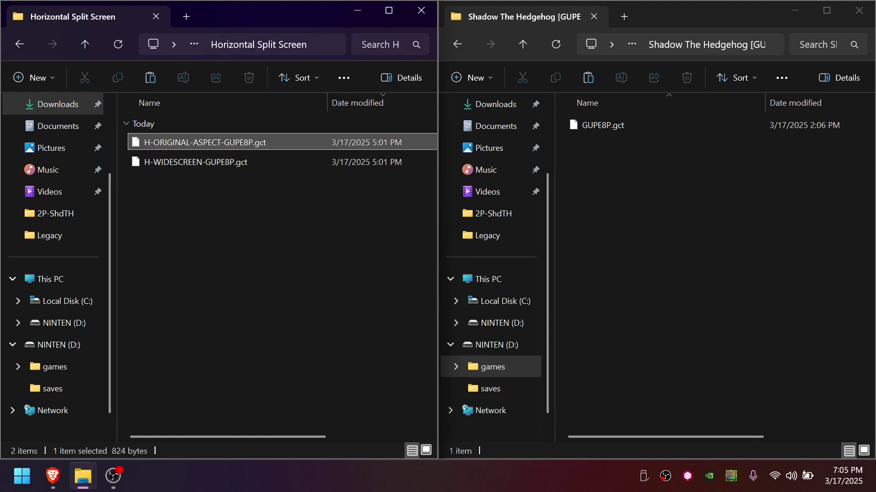
key("Down")
key("Up")
key("Down")
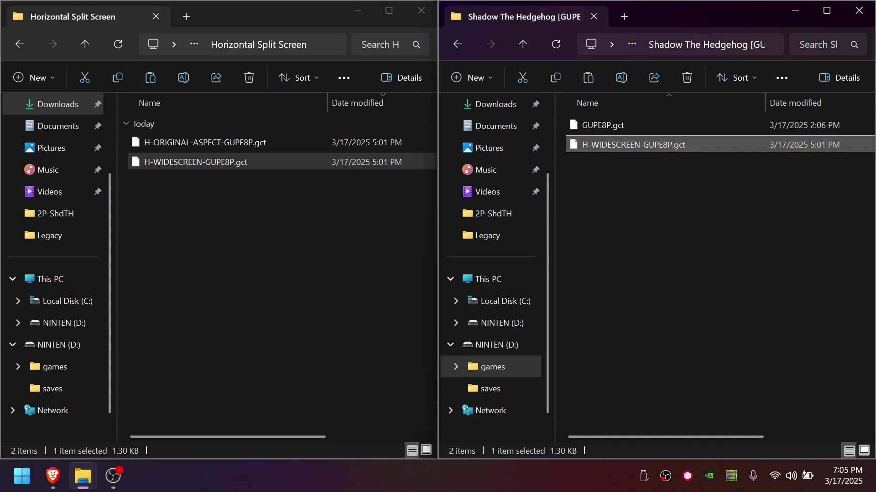
Permanently delete the original GUPE8P.gct from the game folder and rename H-WIDESCREEN-GUPE8P.gct as GUPE8P.gct.
left_click(603, 125)
key("F2")
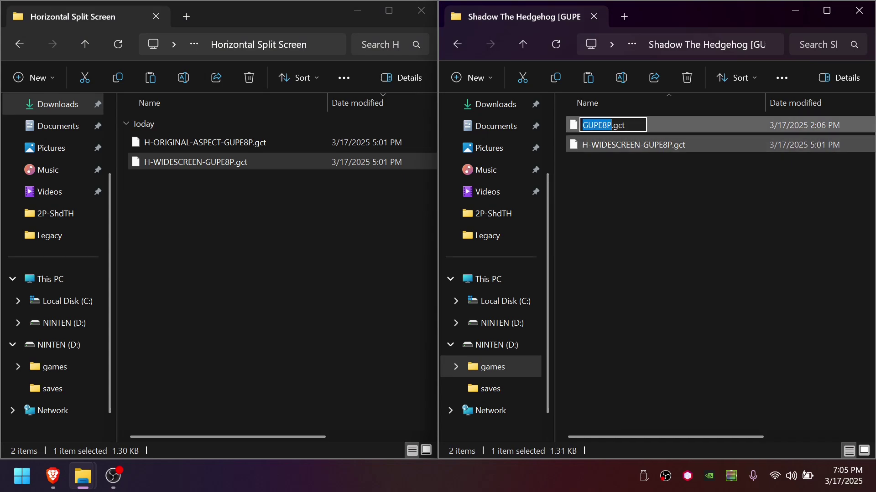
key("Escape")
key("Delete")
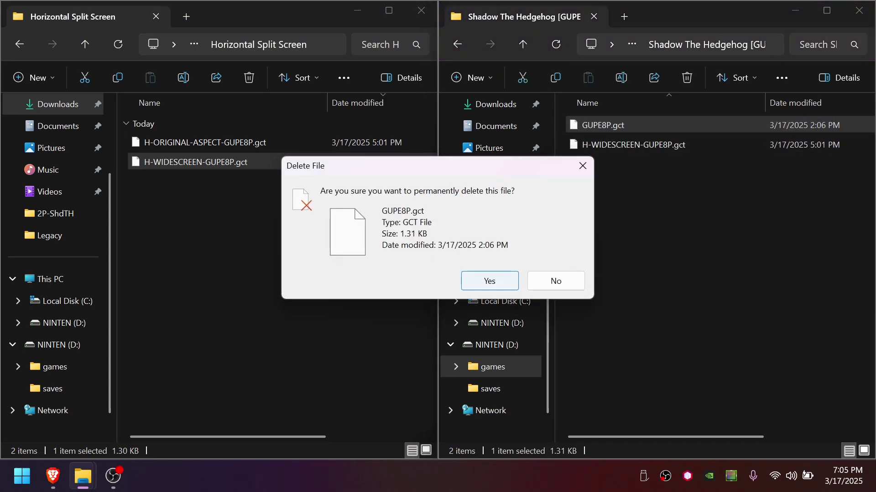
key("Return")
key("F2")
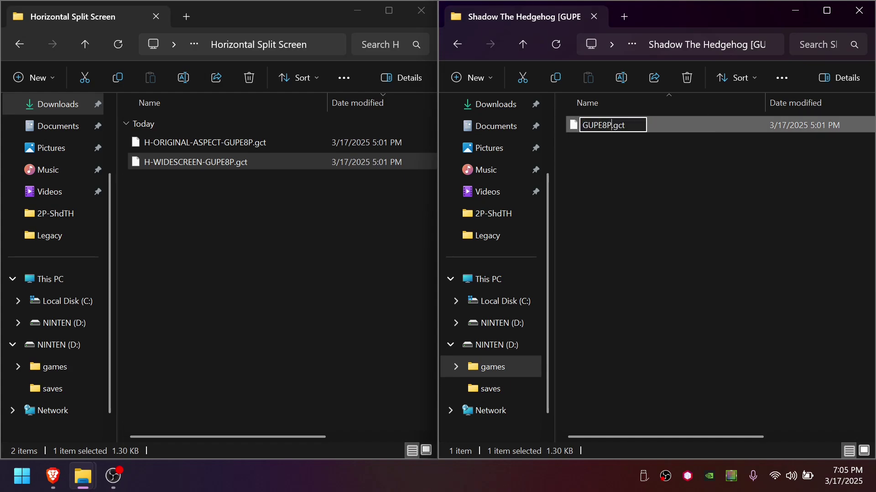
key("Return")
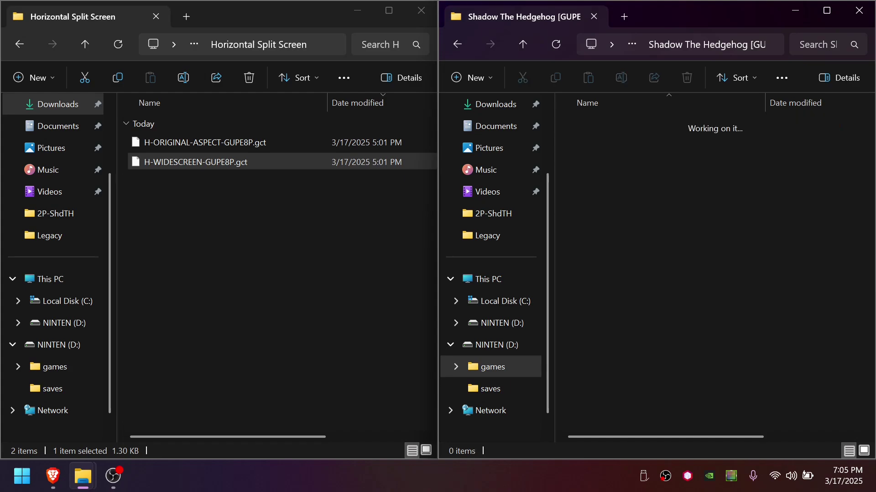
key("Return")
Rename 2P-ShdTH-v2.4-widescreen-console.iso on the Desktop as game.iso and try to copy it into the drive's Shadow The Hedgehog folder.
left_click(19, 45)
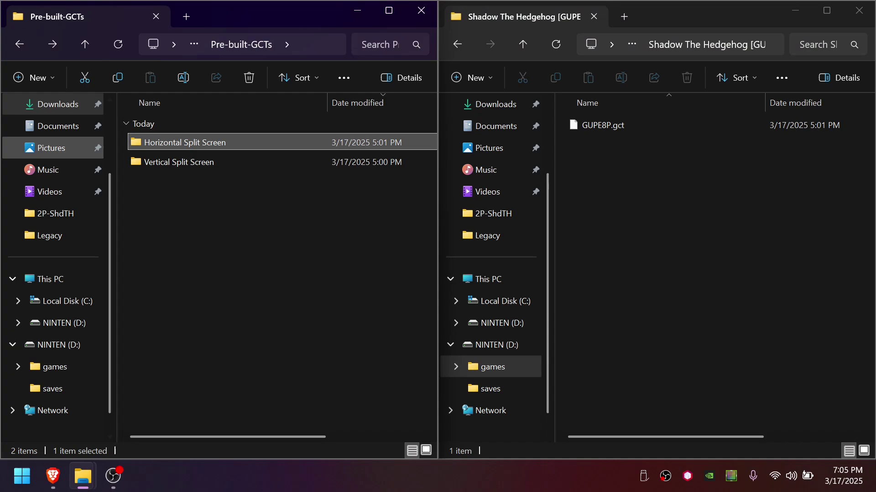
scroll(53, 182, "up", 2)
left_click(52, 173)
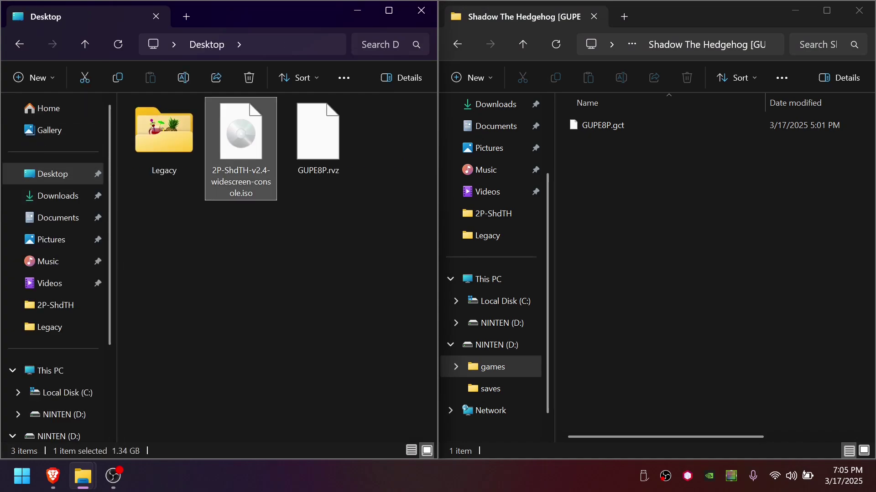
key("F2")
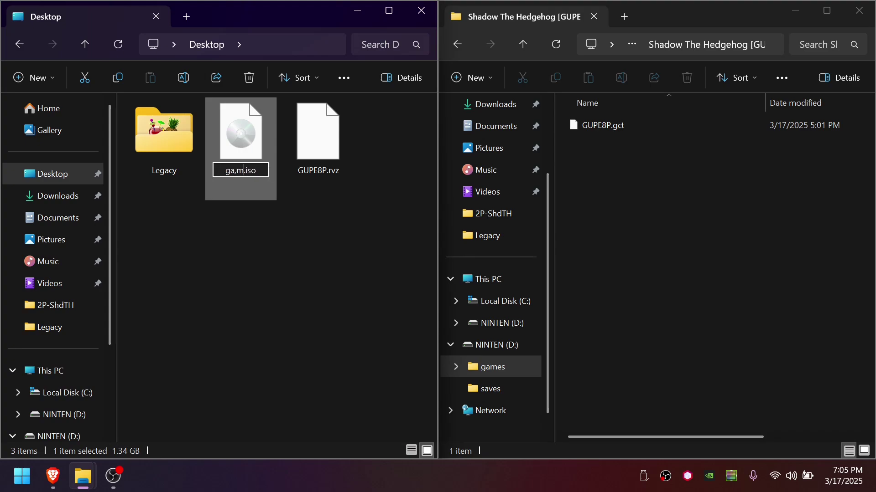
key("Return")
left_click_drag(241, 137, 667, 246)
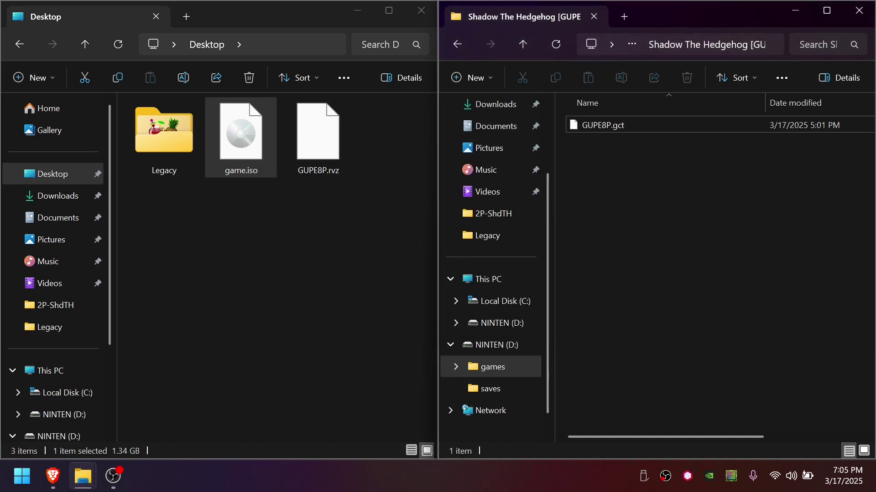
Return to the NINTEN drive's root and view the contents of Nintendont's Gecko Codes folder for CodeManager2.
key("alt+Left")
key("alt+Left")
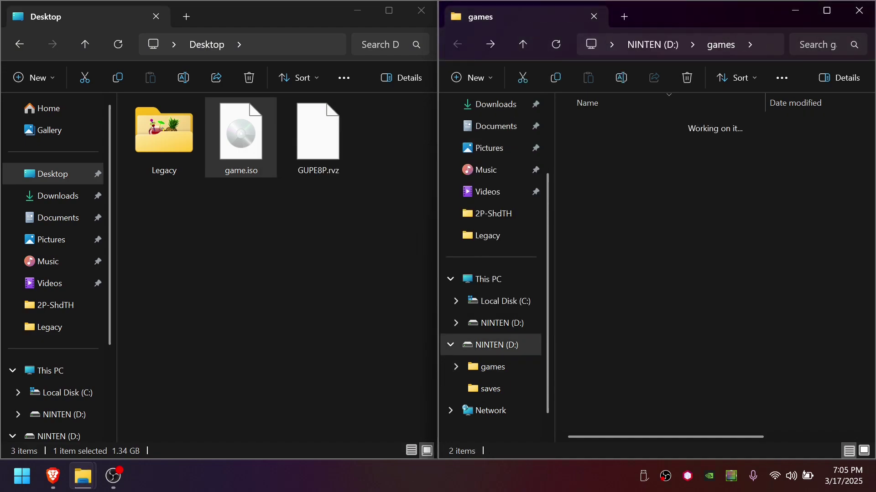
key("alt+Left")
key("alt+Left")
key("alt+Left")
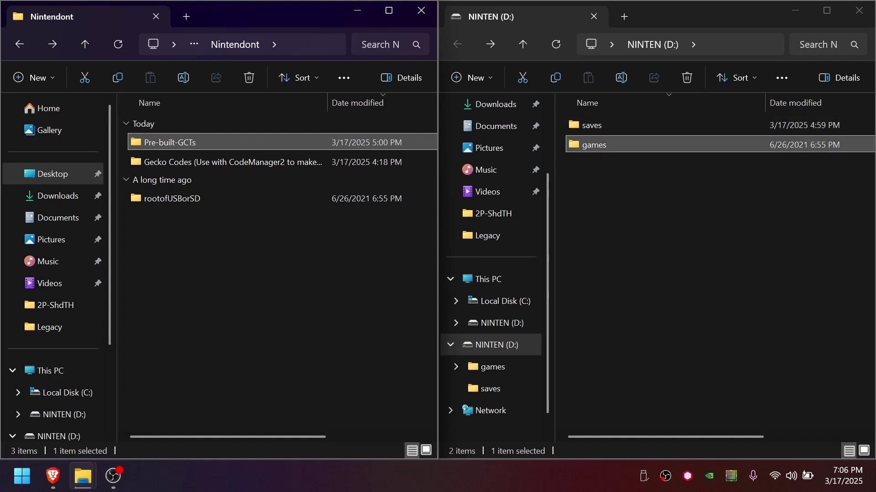
key("Down")
key("Return")
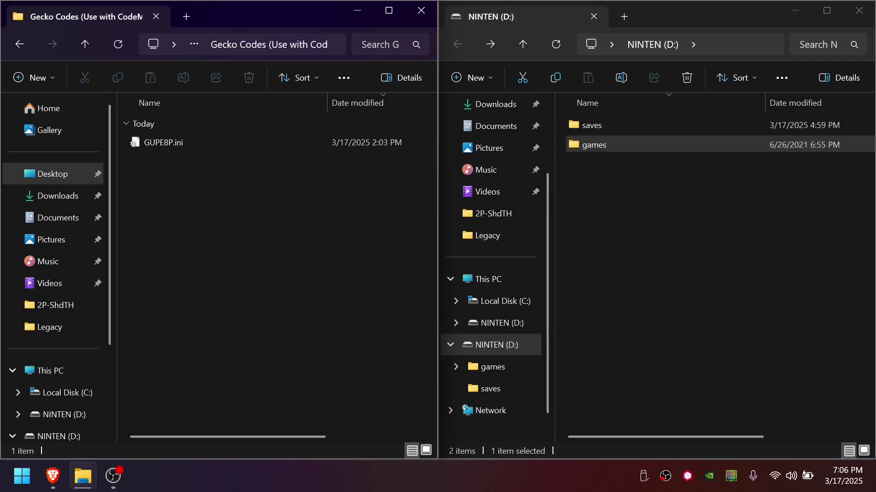
key("alt+Left")
key("Escape")
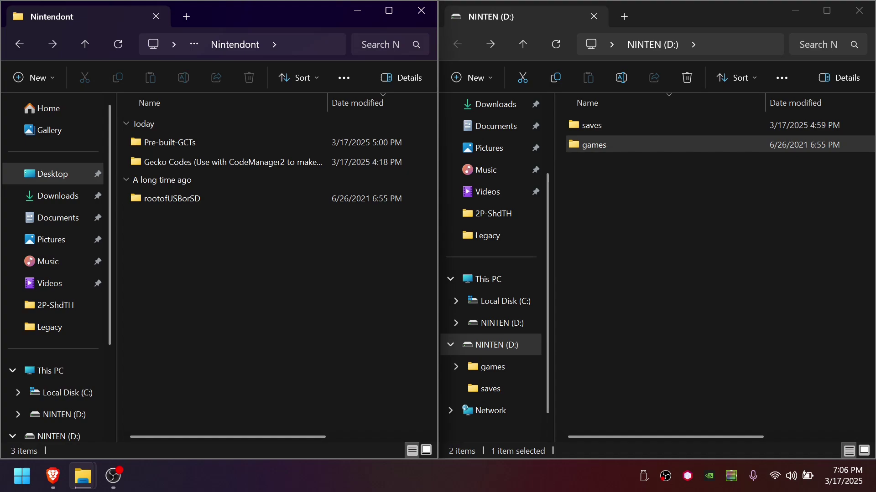
Extract Code.Manager.Reborn.zip in Downloads into its own Code.Manager.Reborn folder.
left_click(496, 104)
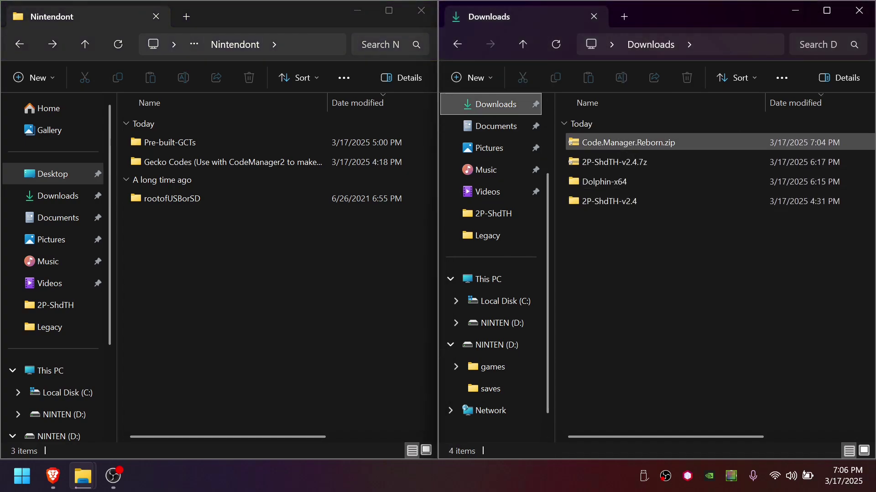
right_click(612, 142)
key("Down")
key("Down")
key("Right")
key("Down")
key("Down")
key("Down")
key("Down")
key("Return")
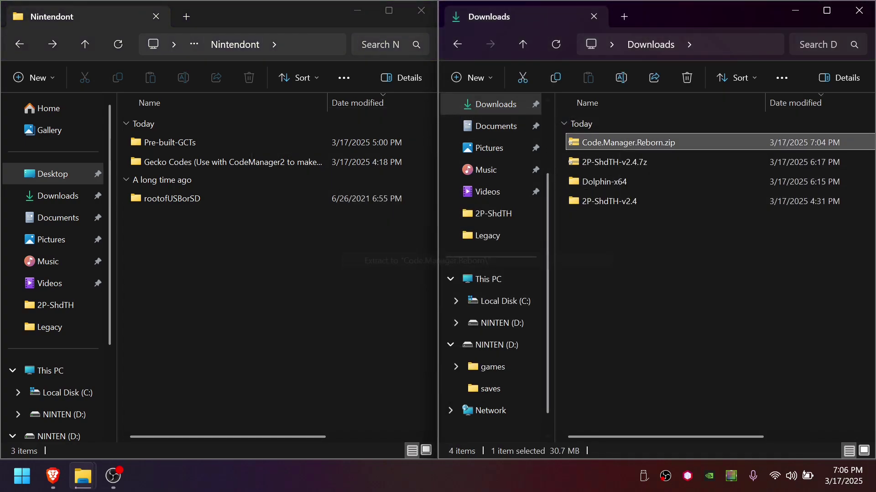
Launch Code Manager Reborn.exe from the extracted folder, answer the title database prompt, and move its window beside the Nintendont folder.
key("Down")
key("Down")
key("Down")
key("Down")
key("Return")
key("Down")
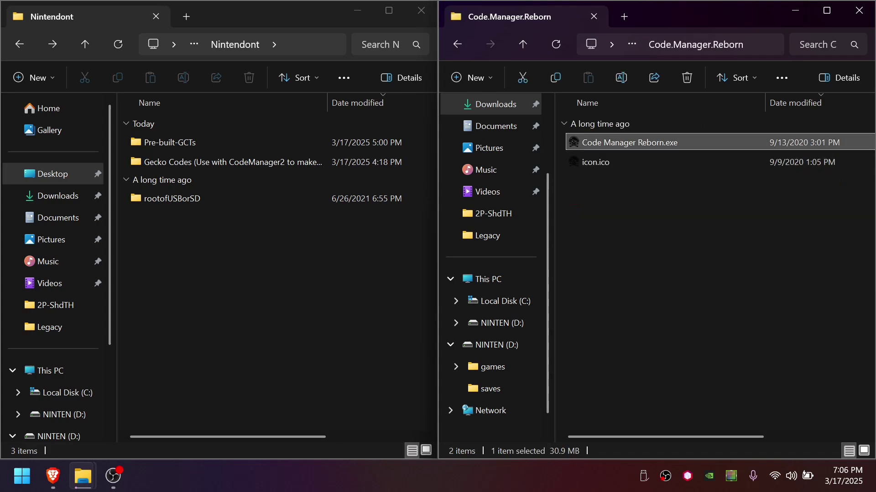
key("Return")
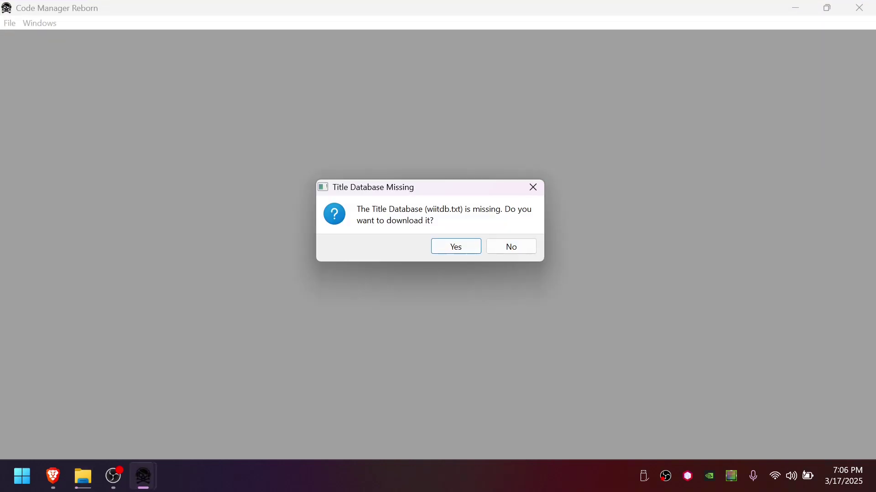
key("Return")
left_click_drag(114, 8, 523, 49)
Import GUPE8P.ini from 2P-ShdTH-v2.4's Nintendont Gecko Codes folder as a codelist, declining the title database download.
left_click(462, 67)
mouse_move(485, 96)
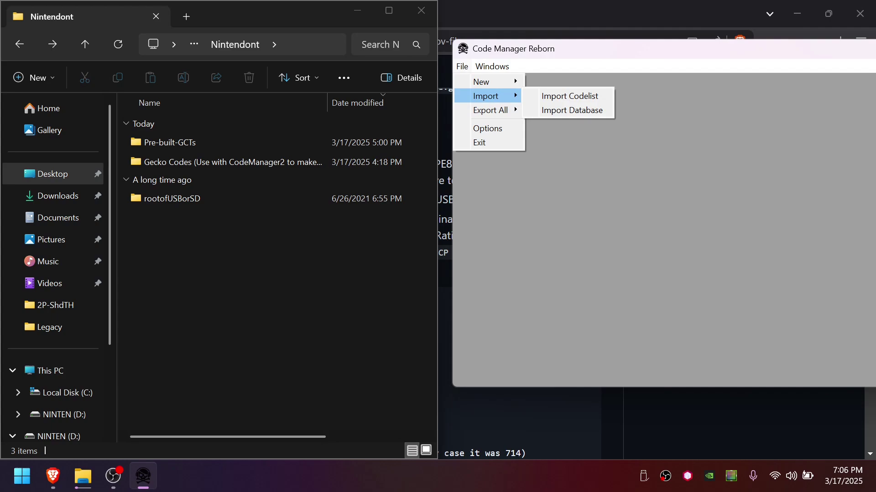
left_click(569, 95)
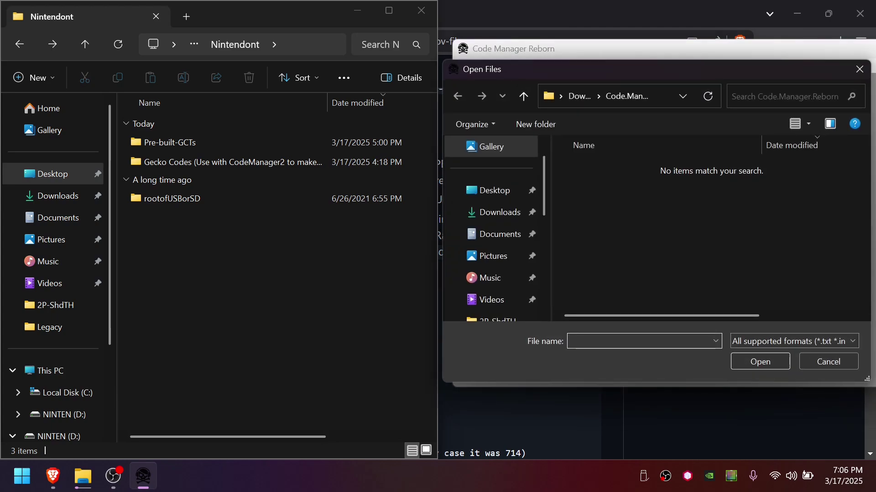
left_click(499, 212)
double_click(605, 224)
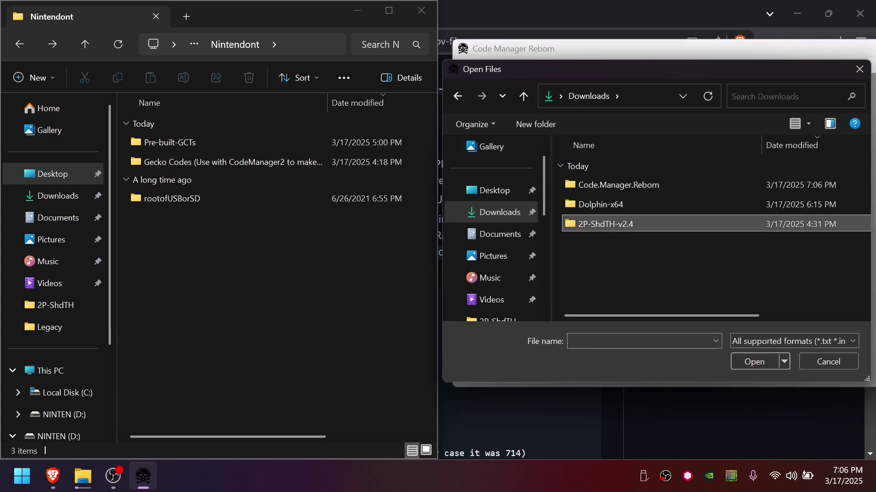
double_click(598, 224)
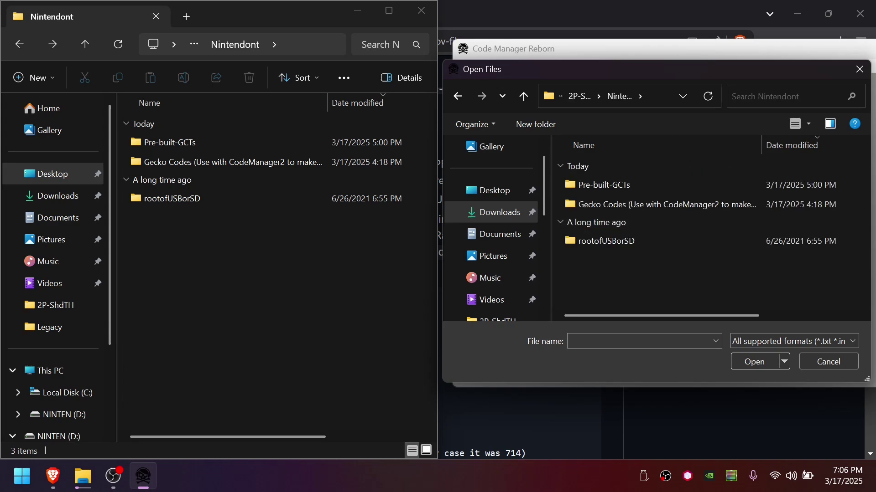
double_click(611, 205)
key("g")
key("Return")
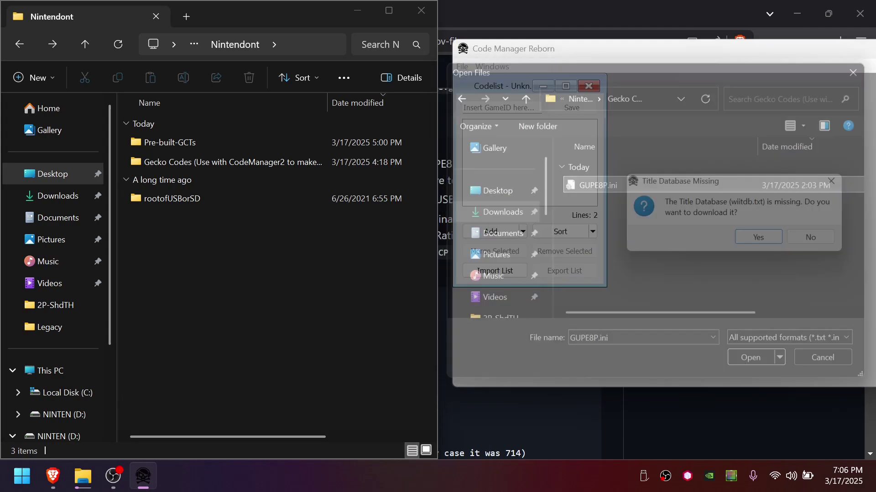
key("Tab")
key("Return")
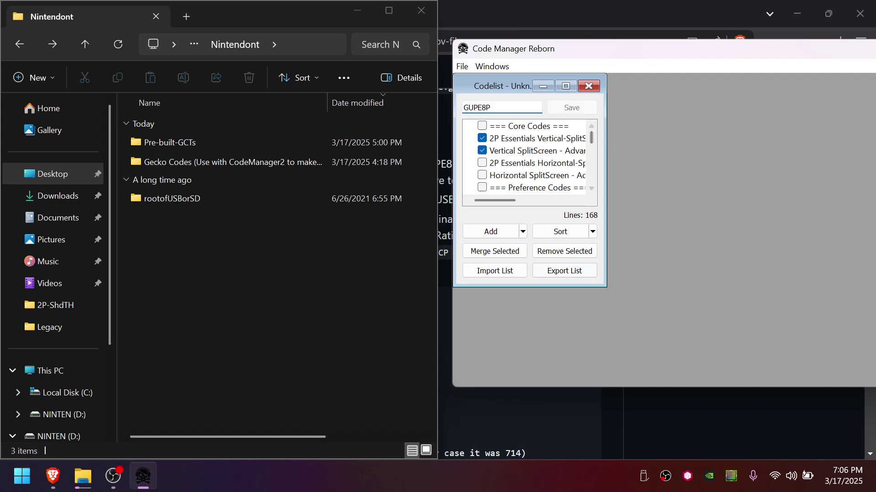
Enlarge the codelist and enable Target Other Player in place of Do Not Target Other Player, plus Invuln/Recovery Adjustment and All Partners Can Homing Attack.
left_click_drag(606, 286, 859, 385)
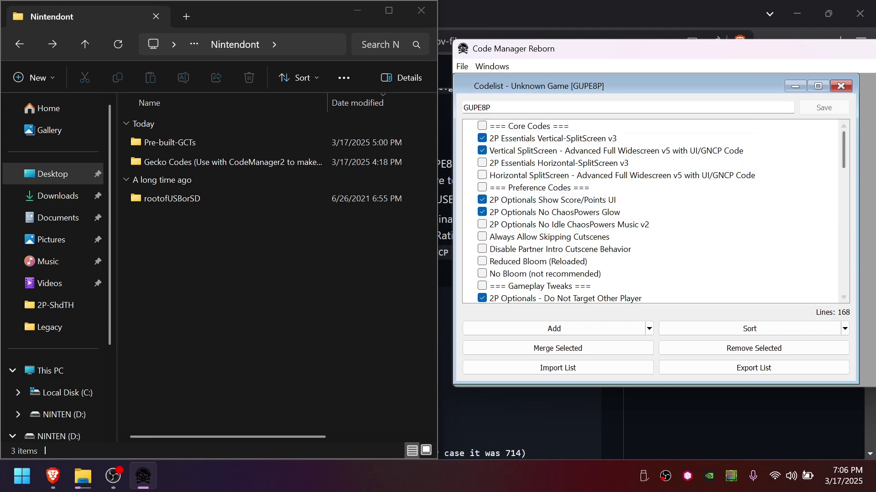
scroll(652, 210, "down", 3)
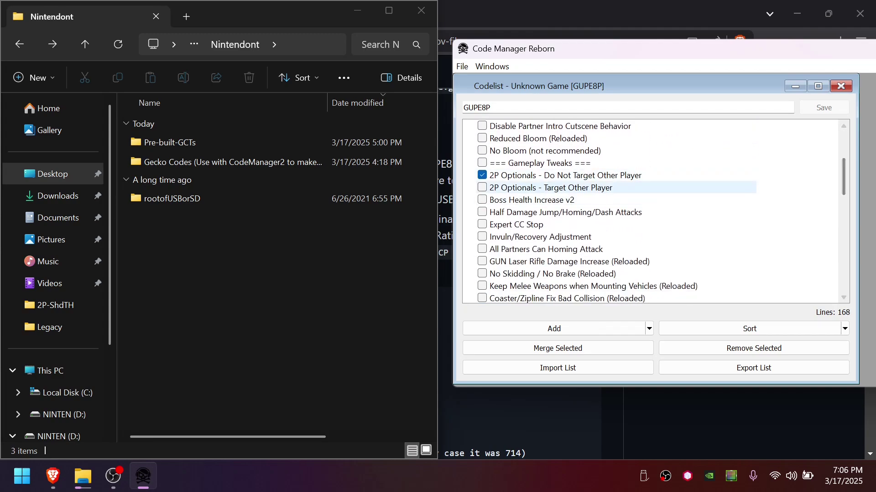
left_click(482, 188)
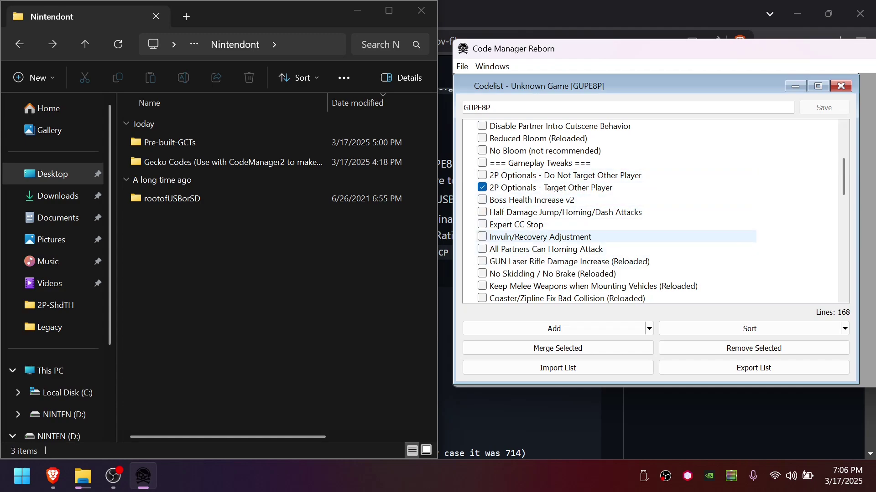
left_click(482, 237)
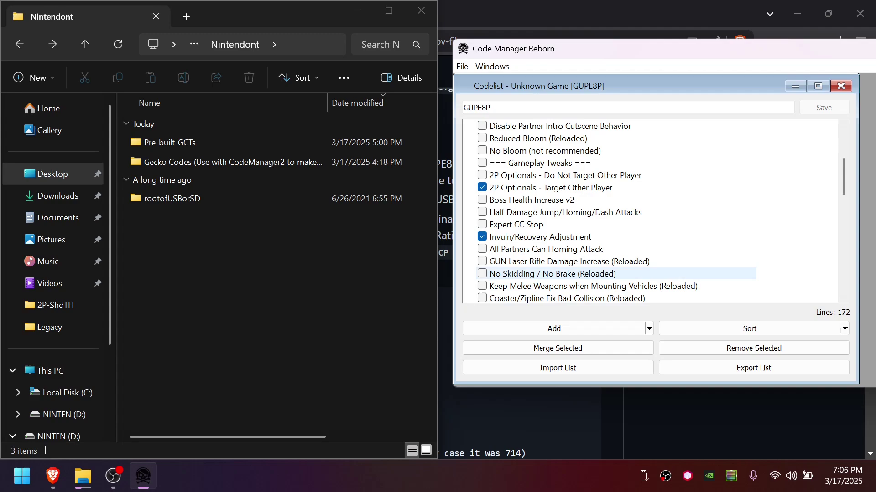
scroll(593, 285, "down", 1)
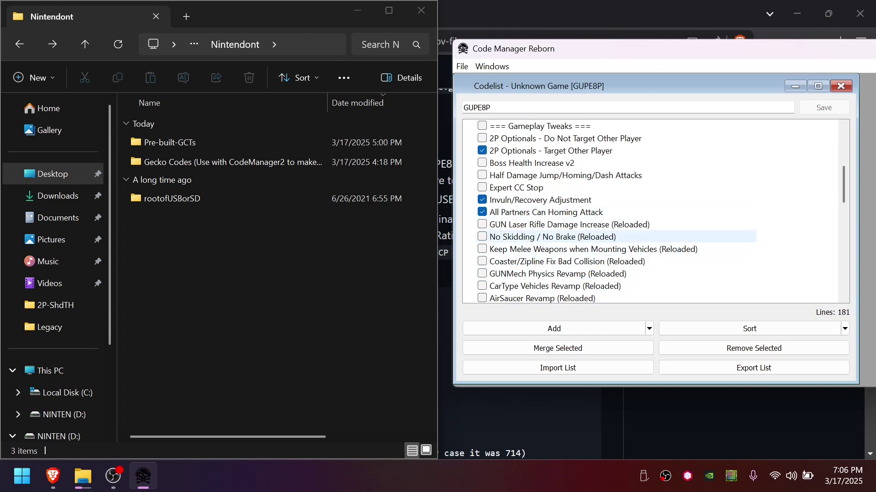
Enable the preference codes Reduced Bloom (Reloaded), Always Allow Skipping Cutscenes and Disable Partner Intro Cutscene Behavior.
scroll(657, 212, "up", 4)
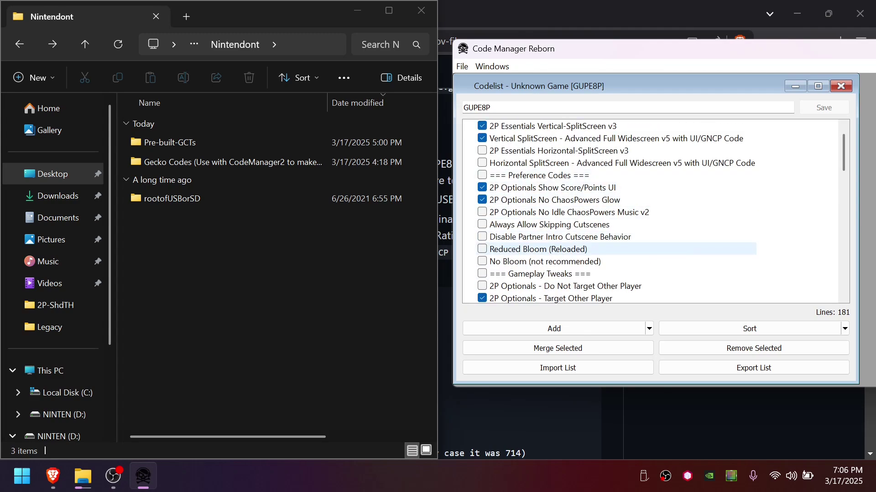
left_click(482, 249)
scroll(482, 249, "up", 1)
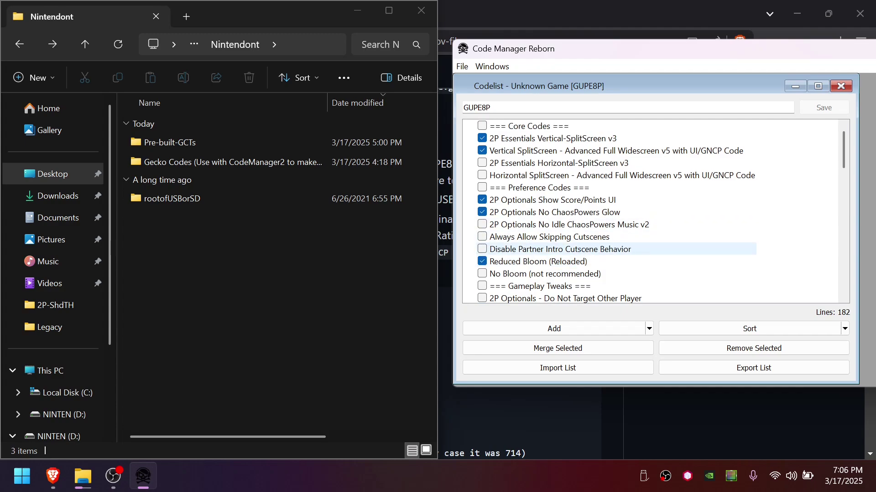
left_click(482, 236)
Disable the codes Vertical SplitScreen - Advanced Full Widescreen v5 with UI/GNCP Code and 2P Optionals Show Score/Points UI.
scroll(593, 214, "down", 2)
scroll(593, 215, "up", 2)
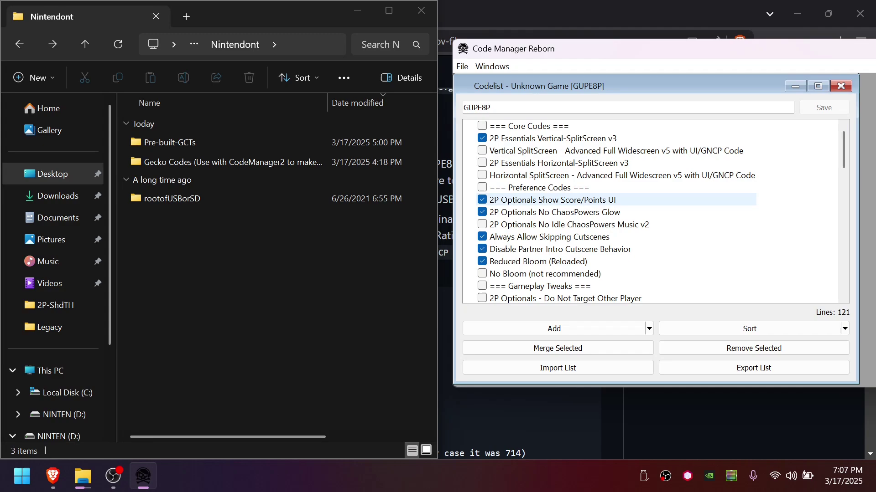
left_click(482, 199)
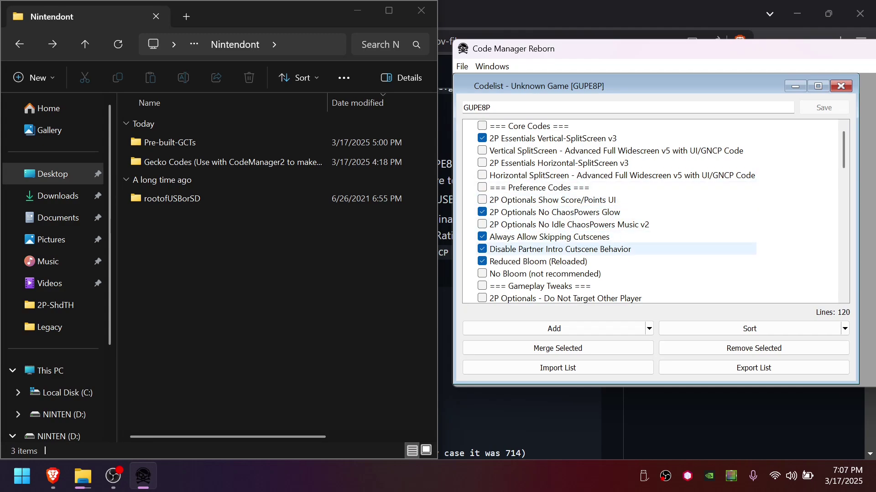
Review the rest of the codelist, including the cheats and the experimental in-development codes.
scroll(524, 261, "down", 10)
scroll(524, 242, "down", 6)
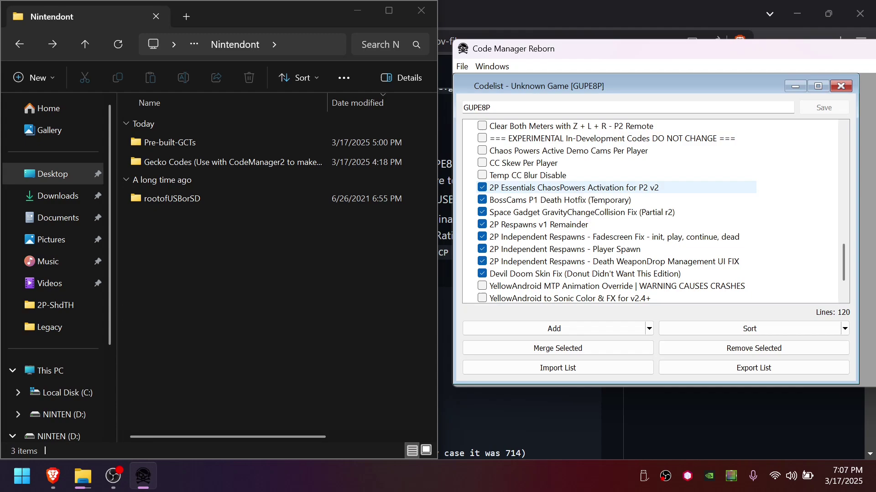
scroll(615, 187, "down", 1)
scroll(616, 274, "up", 1)
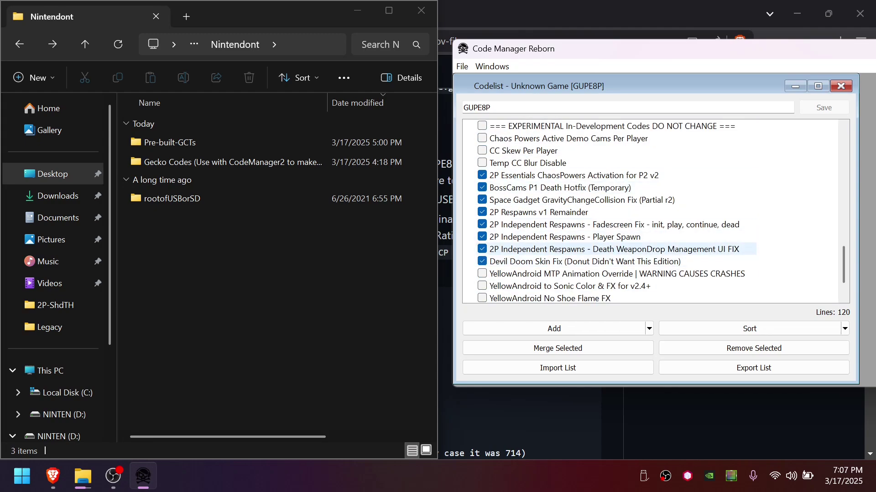
scroll(593, 292, "up", 2)
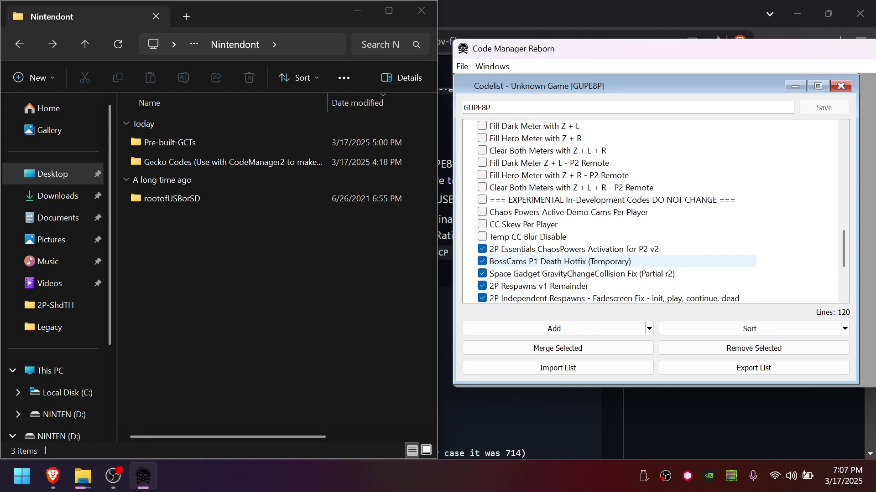
scroll(593, 212, "up", 9)
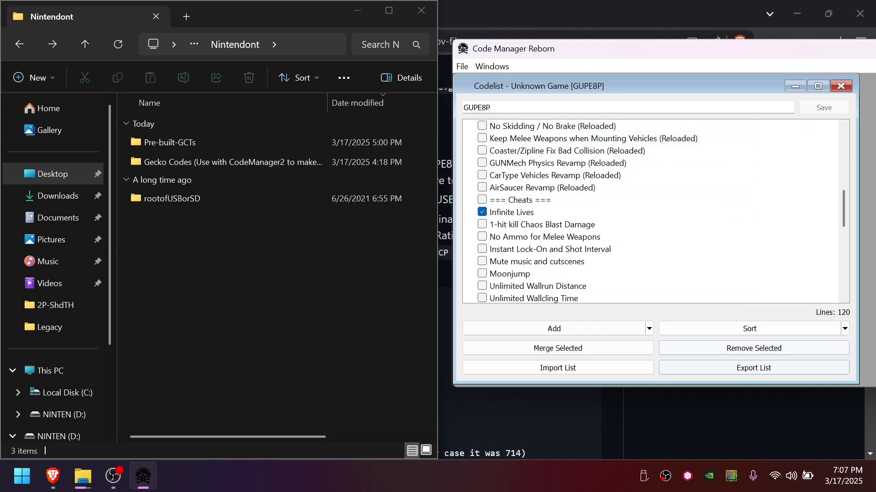
Export the codelist as GUPE8P.gct into the NINTEN drive's games > Shadow The Hedgehog folder, replacing the existing file.
left_click(754, 368)
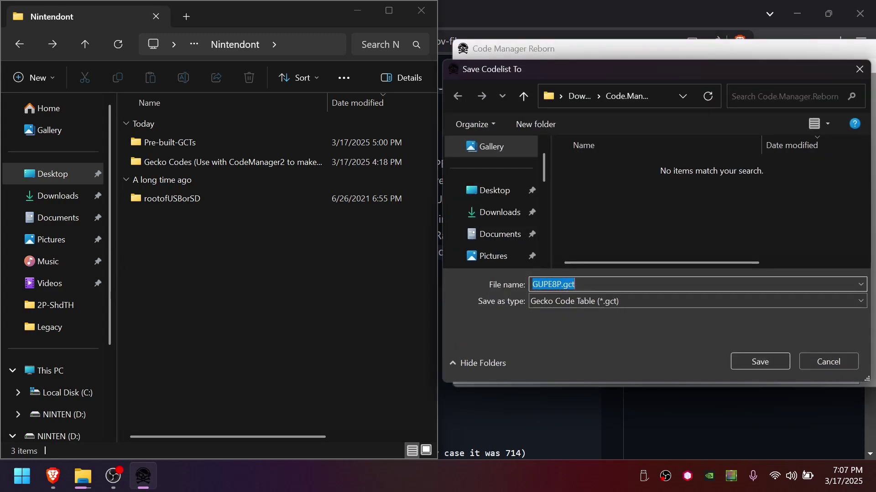
scroll(493, 200, "down", 5)
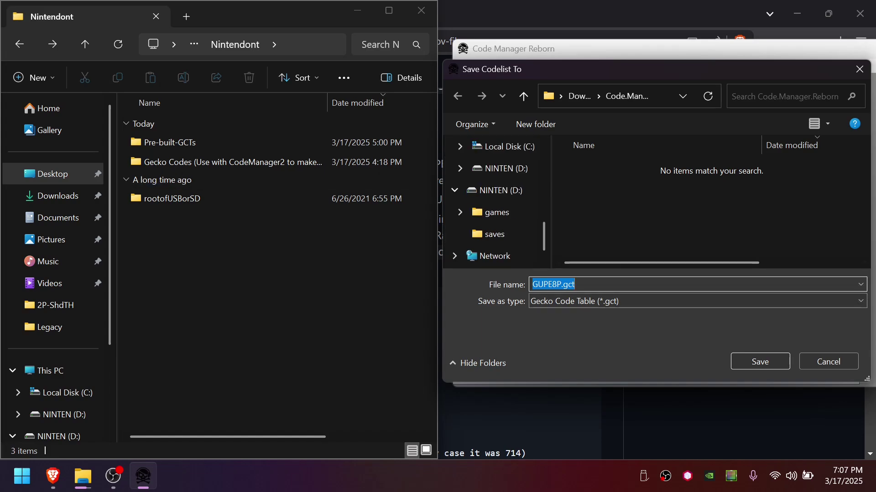
left_click(500, 191)
double_click(598, 167)
double_click(598, 167)
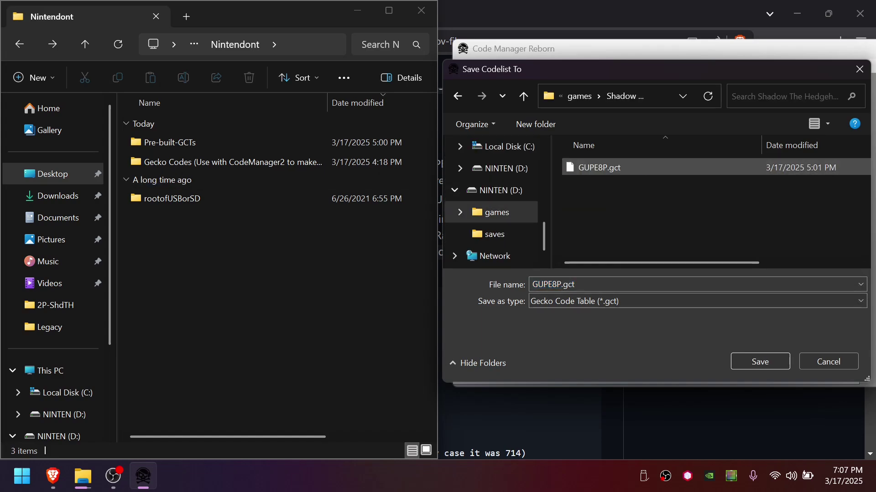
left_click(759, 361)
left_click(477, 241)
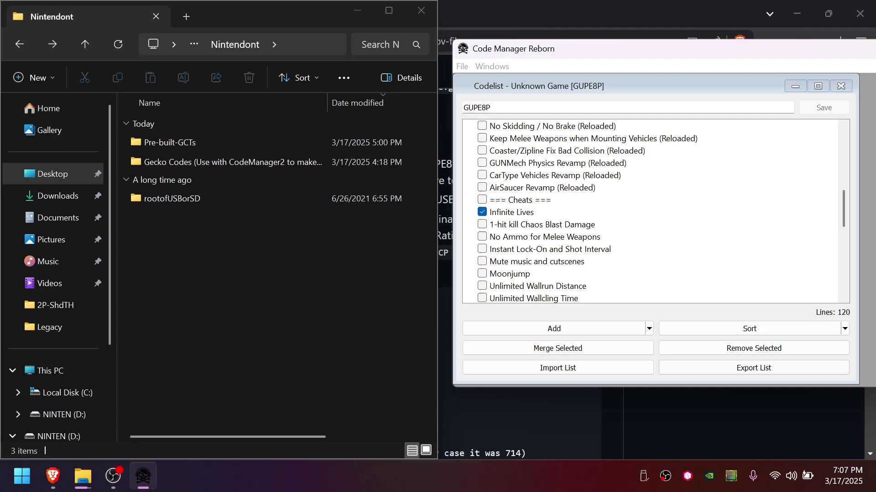
left_click(771, 237)
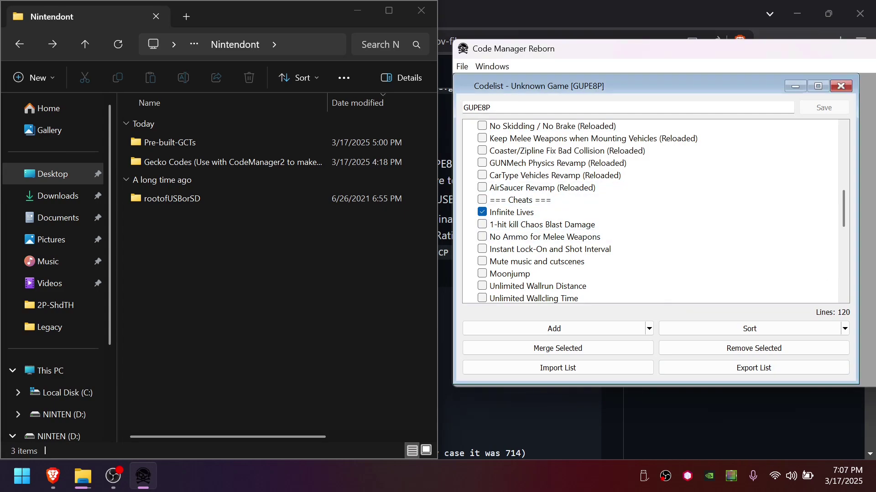
Close Code Manager Reborn, confirming the exit with codes still open.
left_click_drag(730, 49, 499, 66)
left_click(789, 65)
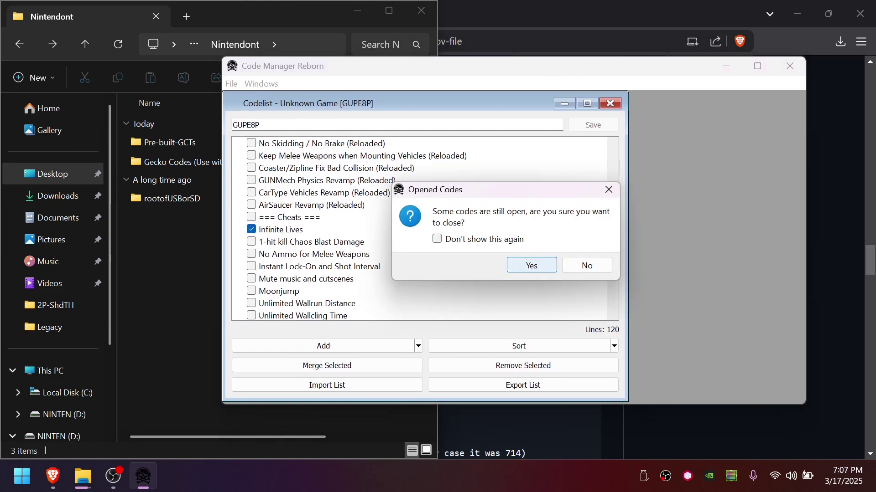
key("Return")
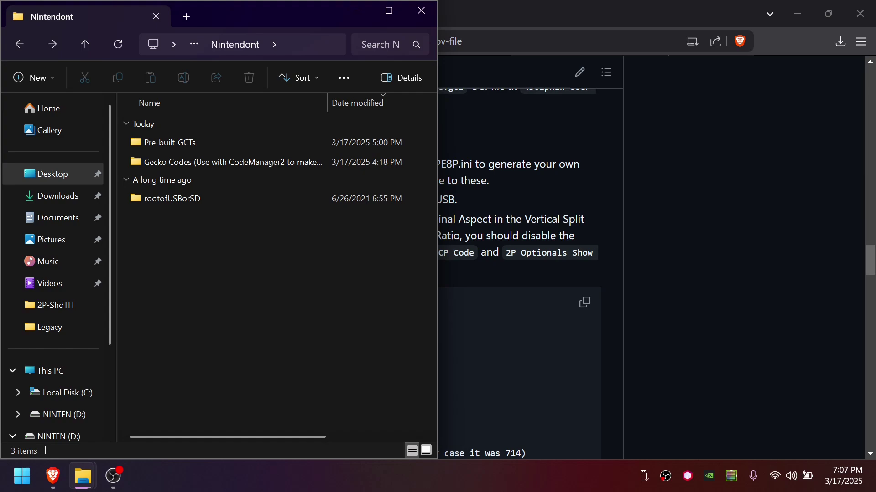